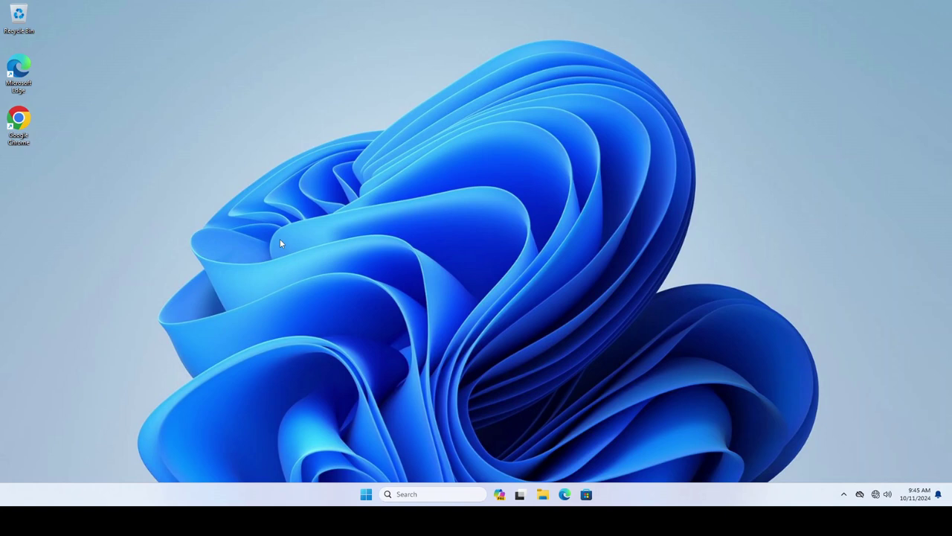
Search 'con' from the Start menu and open Control Panel
left_click(845, 493)
left_click(441, 353)
left_click(366, 495)
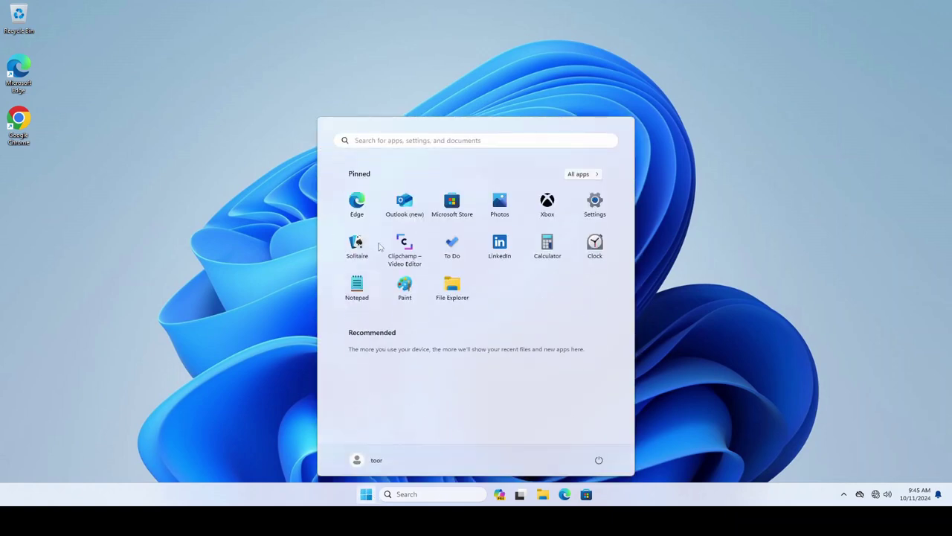
left_click(402, 142)
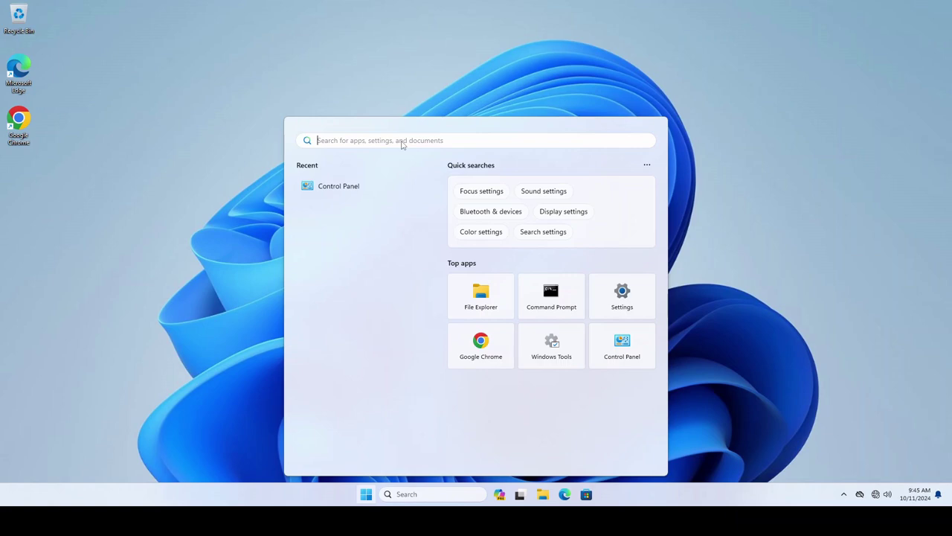
type("con")
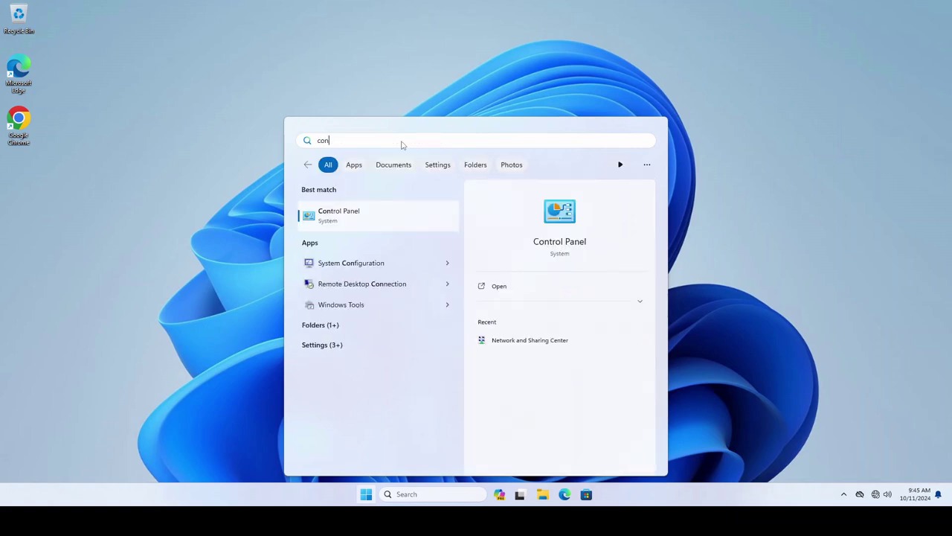
left_click(391, 215)
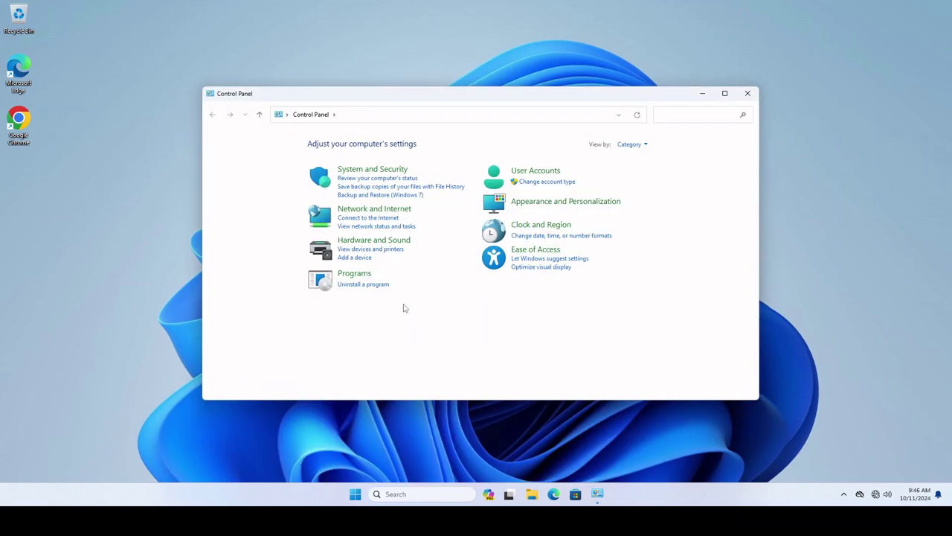
Open User Account Control settings via User Accounts, keep the default level, and decline the admin prompt
left_click(541, 172)
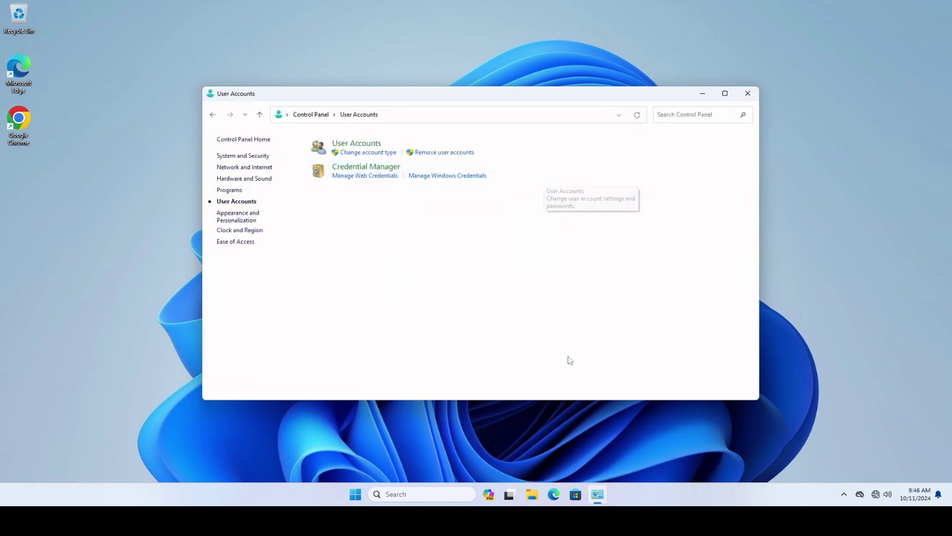
left_click(350, 143)
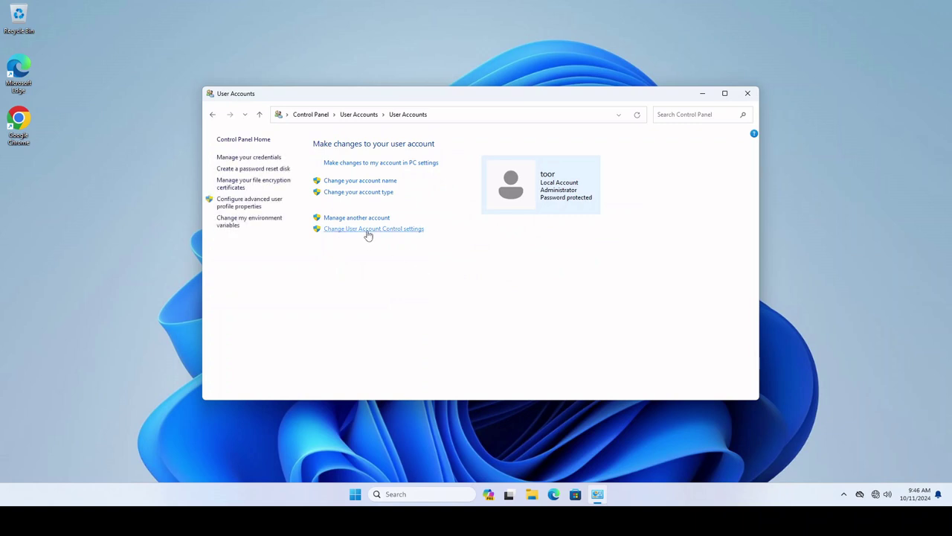
left_click(368, 230)
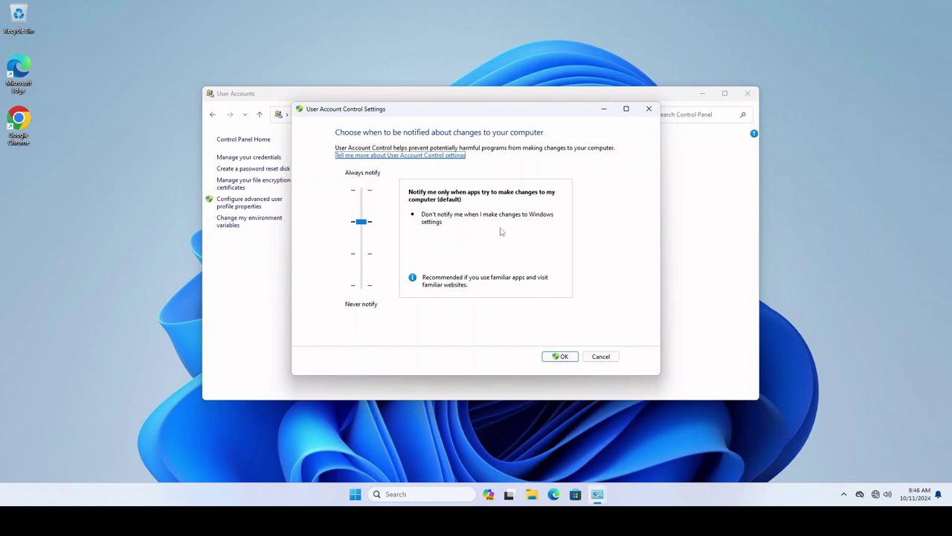
left_click(566, 361)
left_click(453, 328)
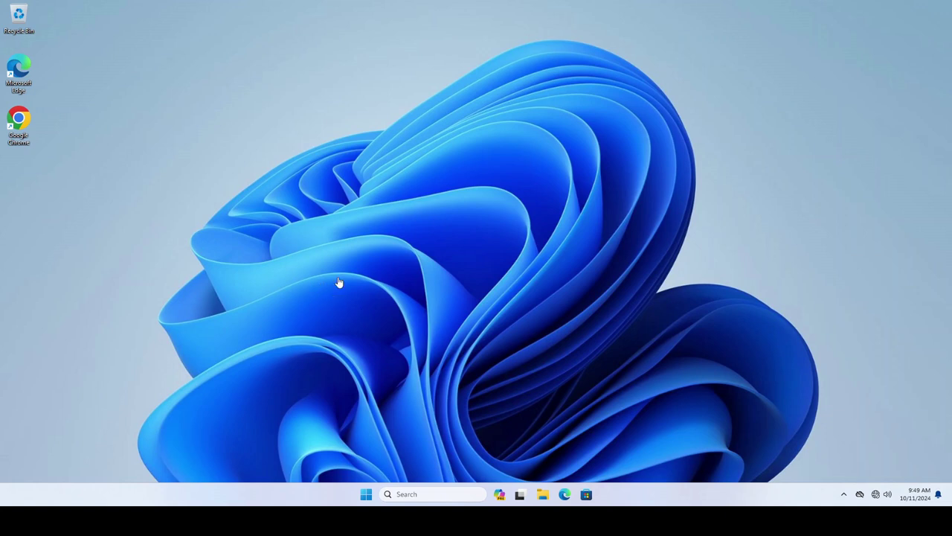
Launch Chrome, dismiss Restore pages, and go to Passwords and autofill > Google Password Manager
double_click(37, 134)
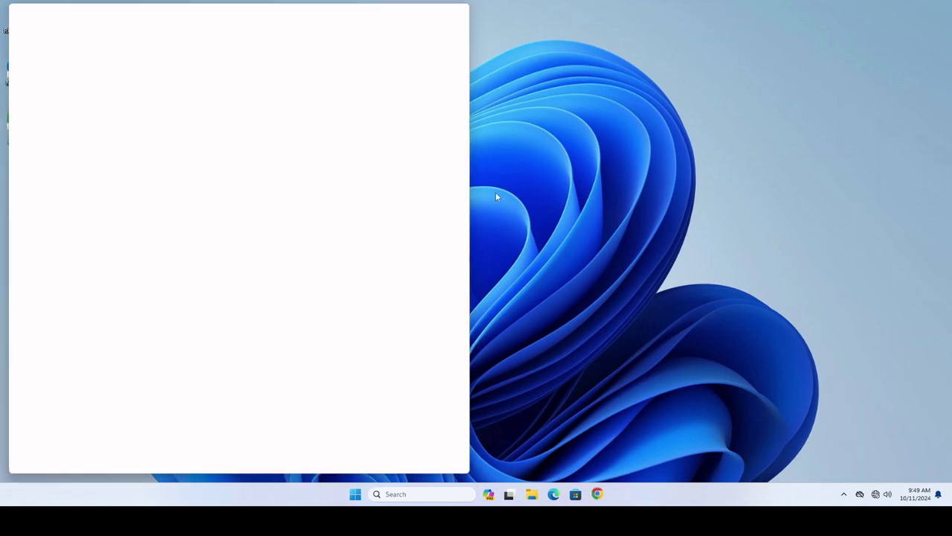
left_click(451, 58)
left_click(458, 35)
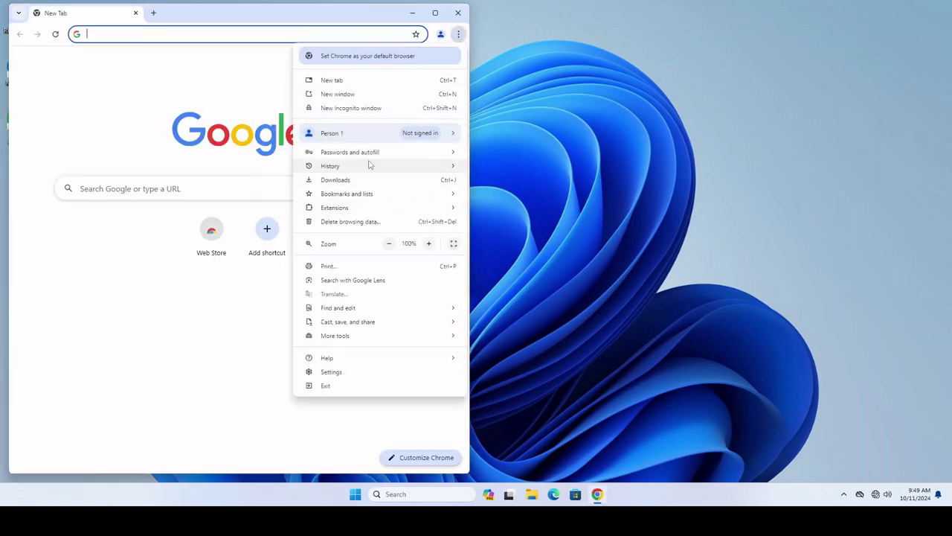
mouse_move(365, 153)
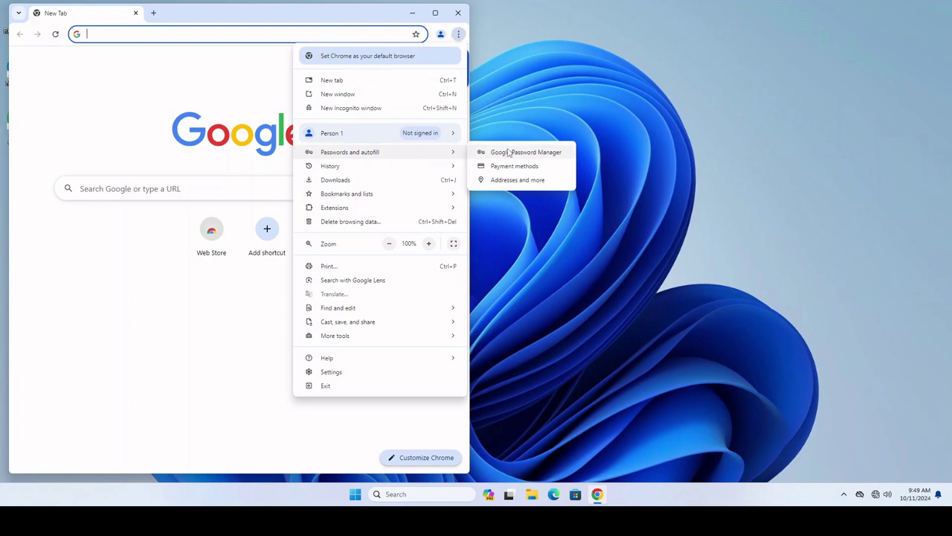
left_click(503, 153)
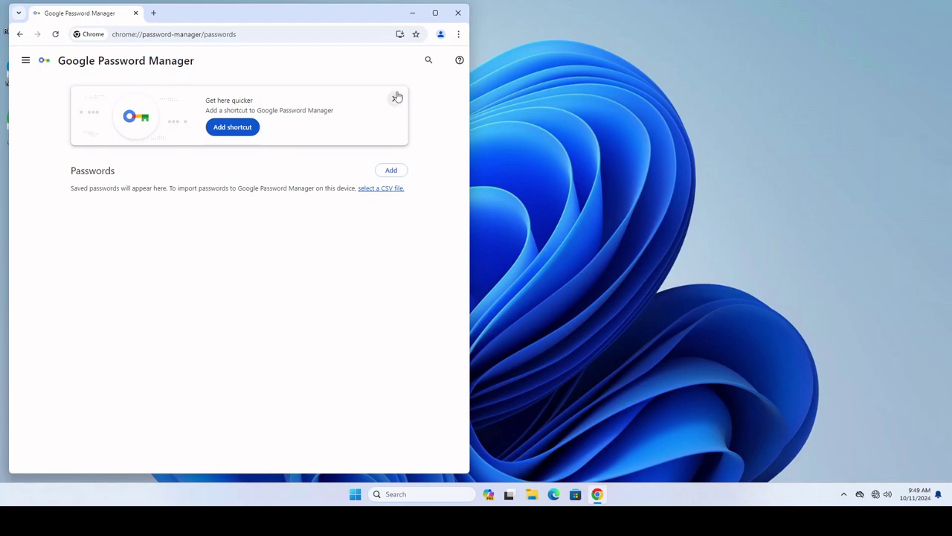
Close Chrome after confirming the Passwords list is empty
left_click(458, 12)
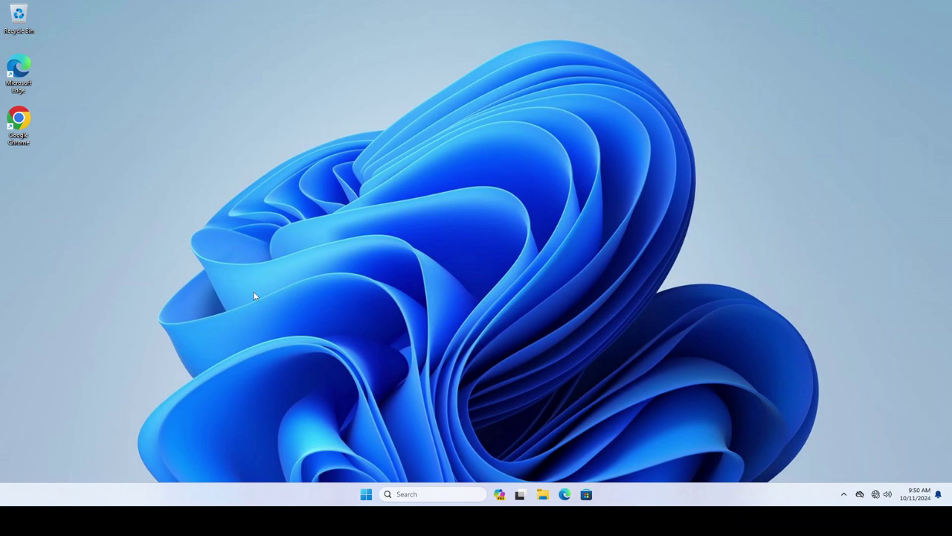
Open Computer Management's Local Users and Groups > Users and start a New User named DesktopAccount
right_click(366, 502)
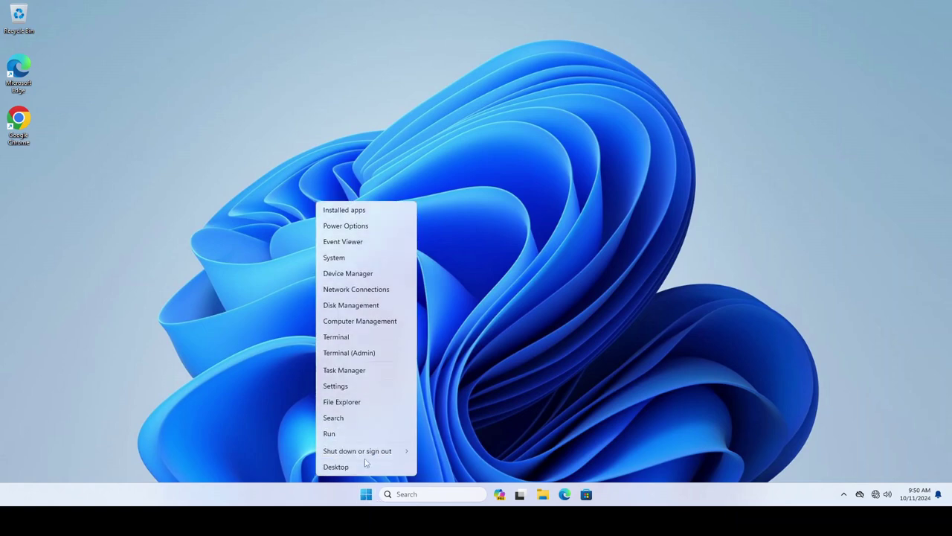
left_click(349, 325)
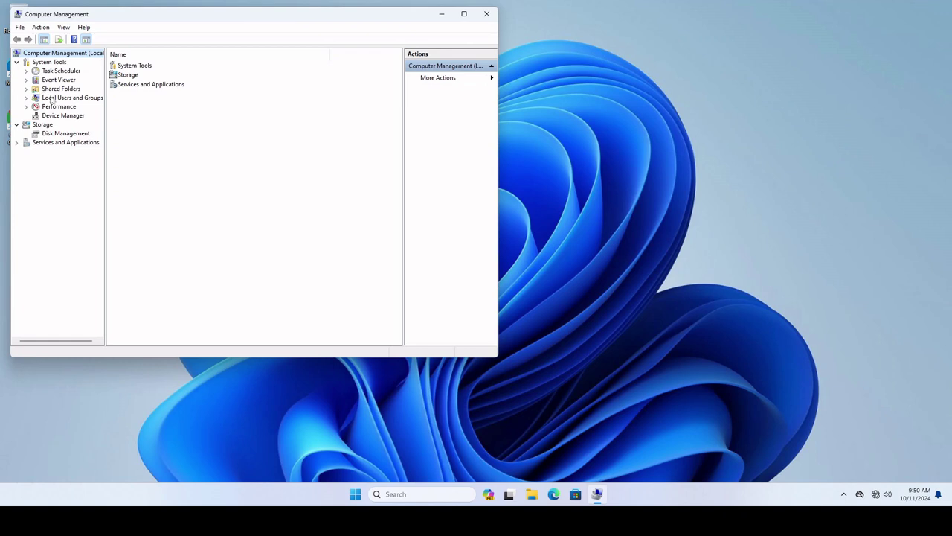
double_click(53, 99)
left_click(56, 109)
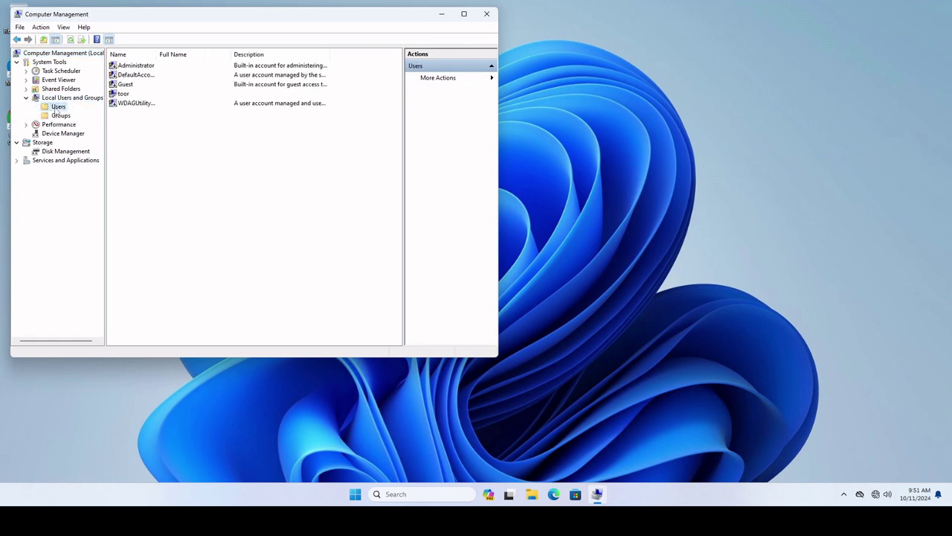
right_click(56, 108)
left_click(82, 114)
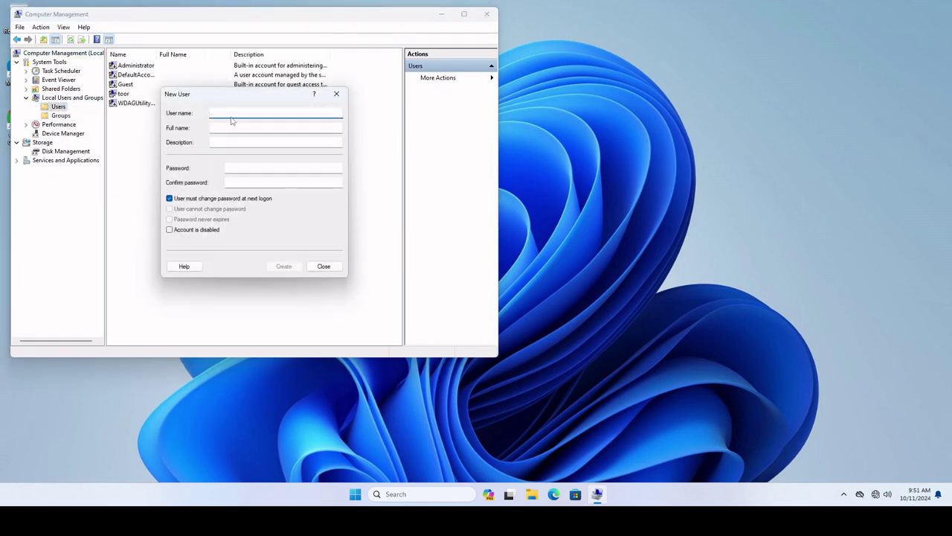
type("DesktopAccount")
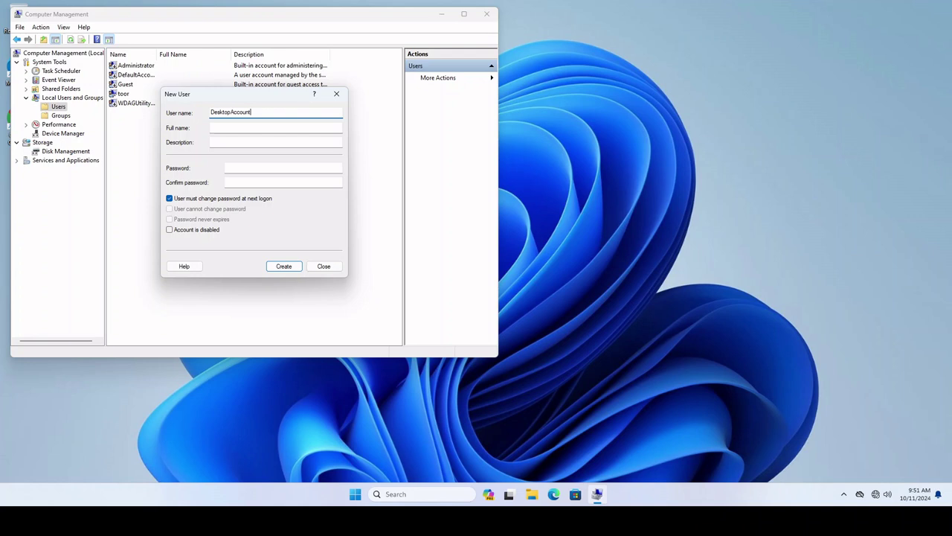
Enter and confirm DesktopAccount's password, untick 'must change password at next logon', then Create and Close
left_click(228, 168)
left_click(213, 199)
left_click(246, 168)
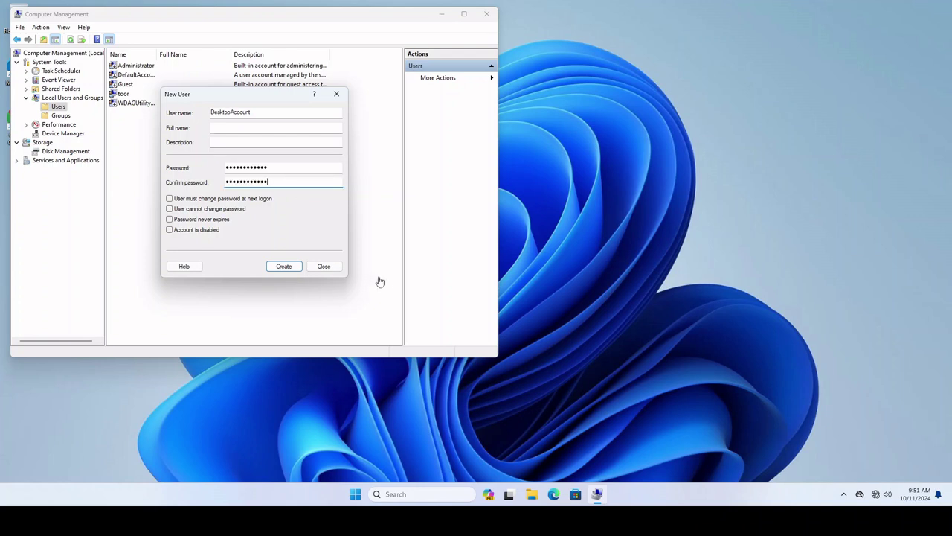
left_click(288, 168)
left_click(279, 183)
left_click(292, 268)
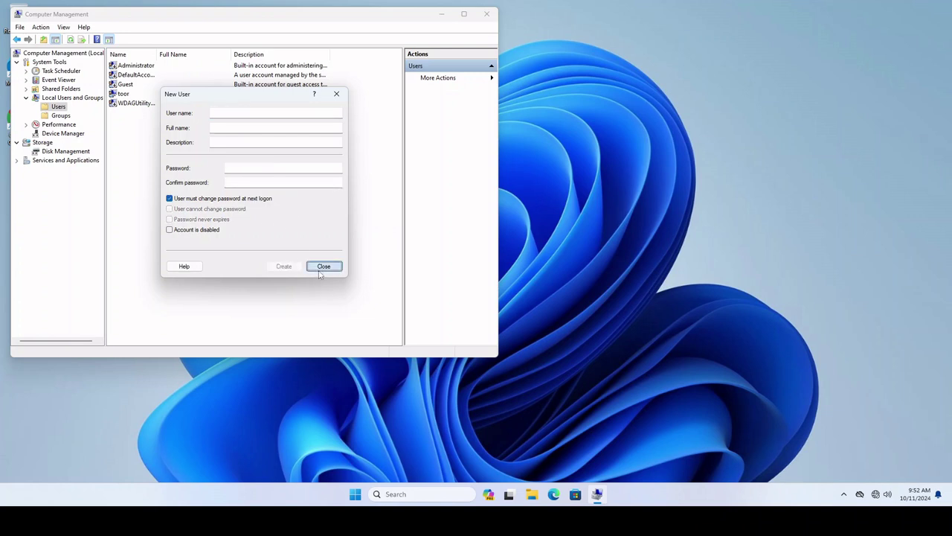
left_click(322, 267)
left_click(126, 84)
double_click(130, 87)
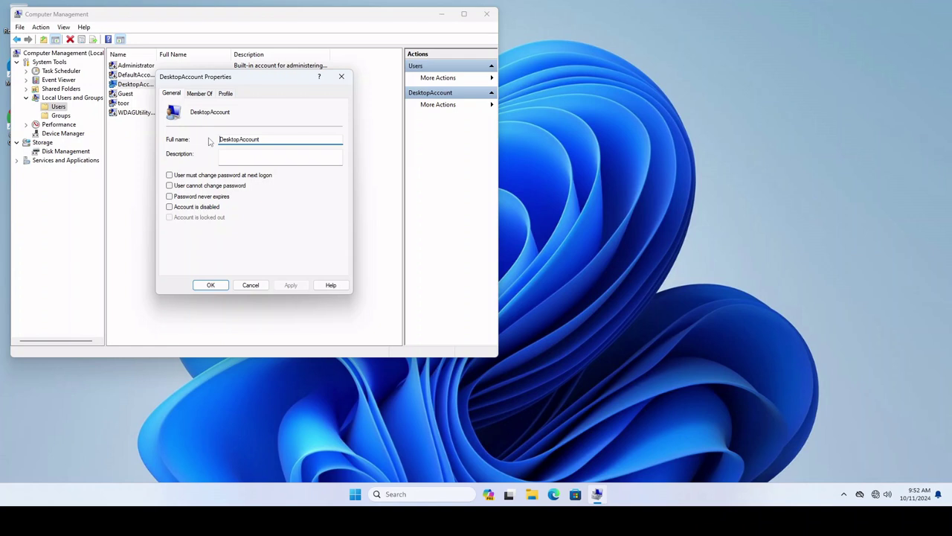
left_click(201, 93)
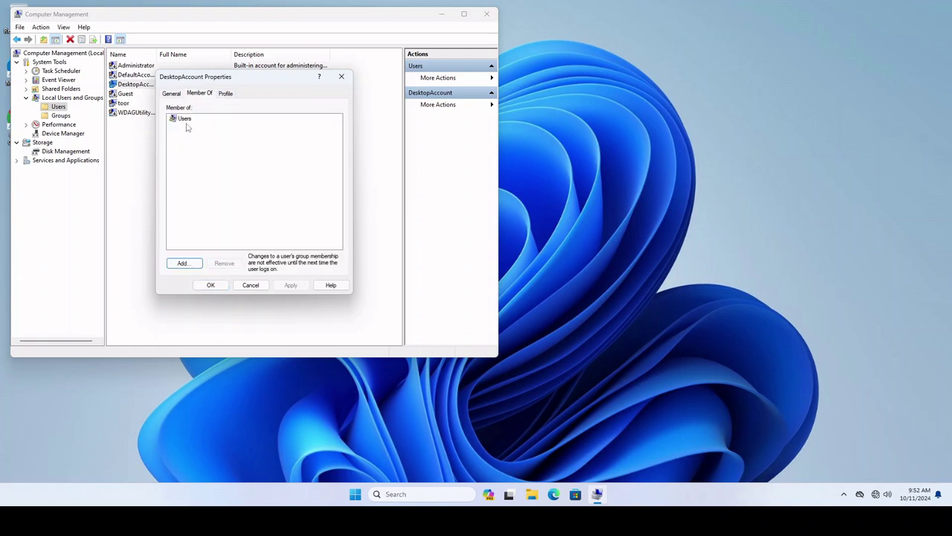
left_click(250, 285)
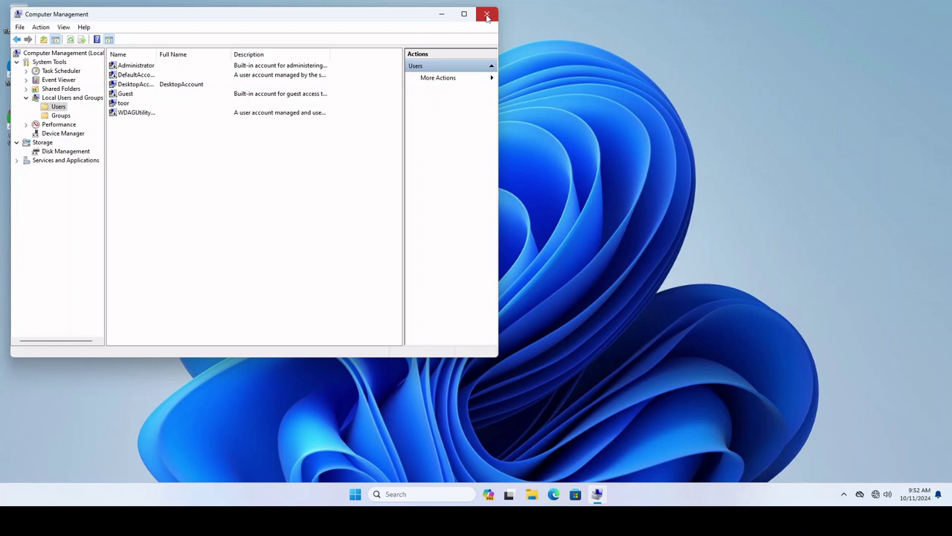
Close the Computer Management window
left_click(487, 15)
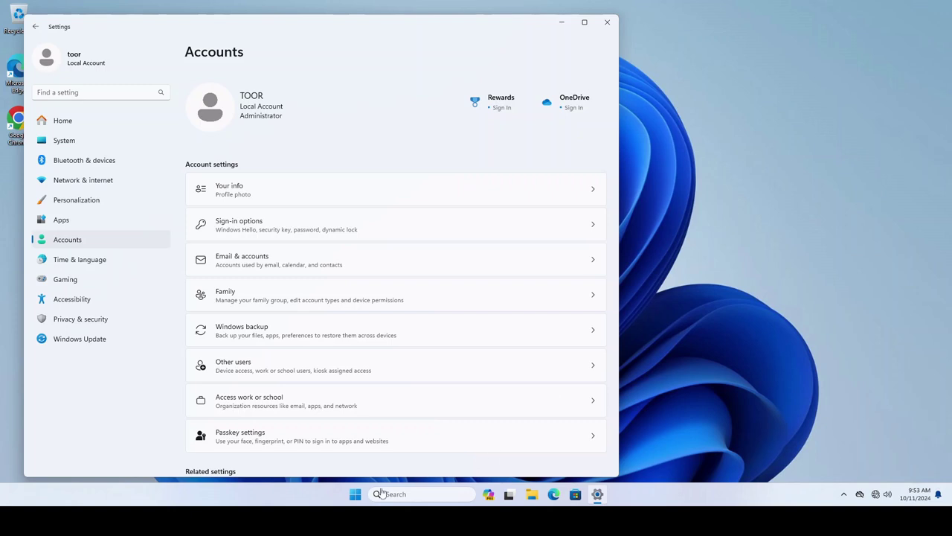
From Accounts settings, open the Other users page
left_click(355, 495)
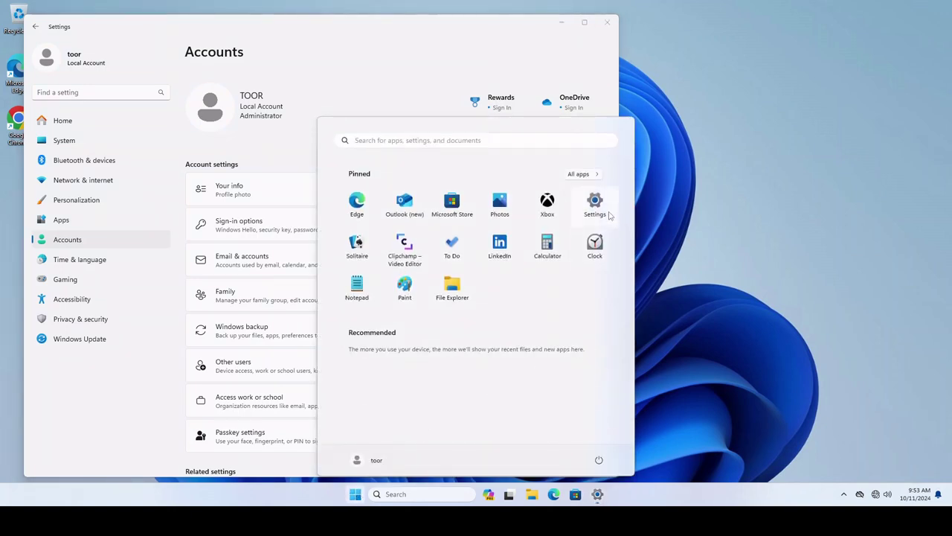
left_click(881, 296)
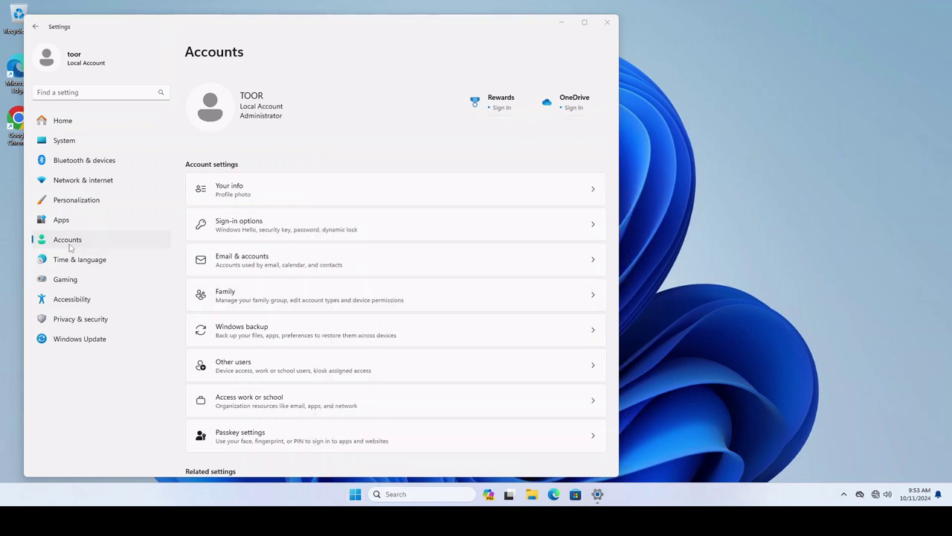
left_click(261, 371)
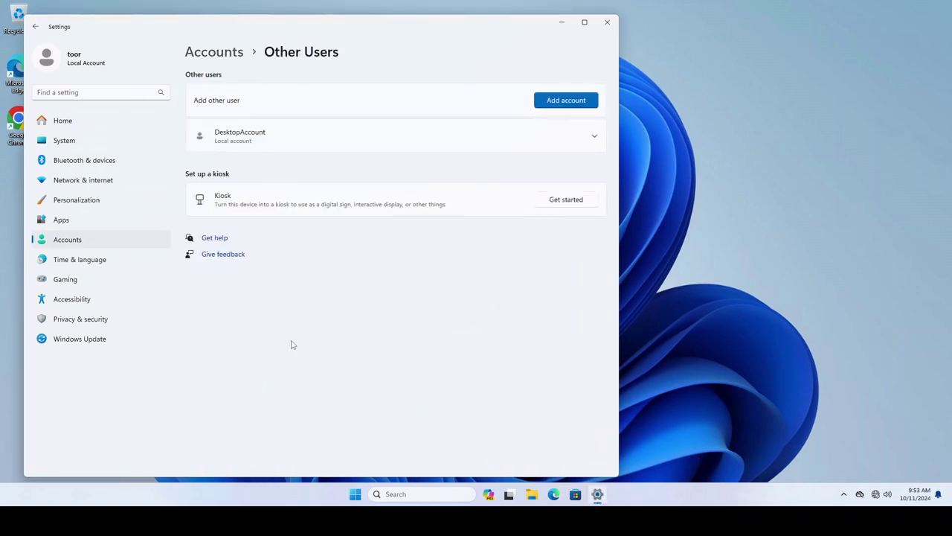
Add an account with user name DesktopHome and paste in its password
left_click(573, 102)
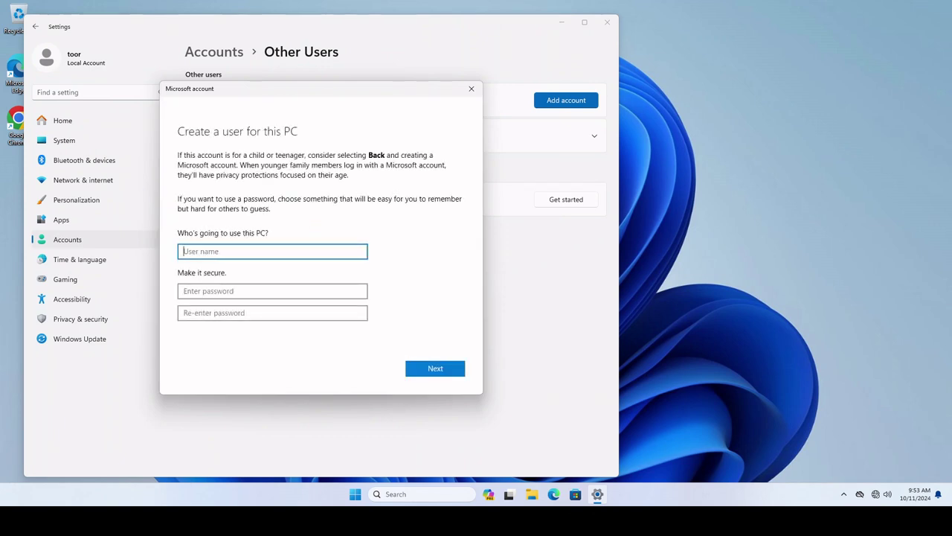
type("DesktopHome")
key("Tab")
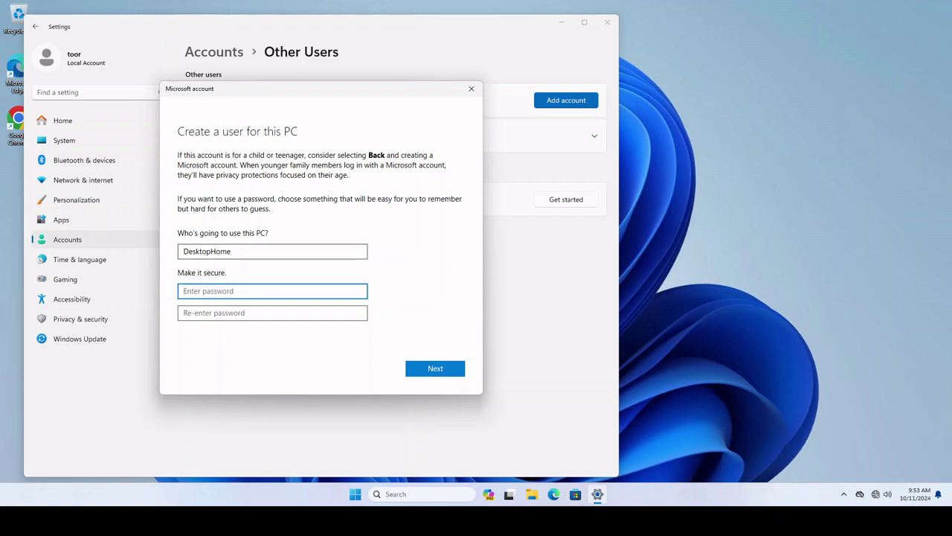
key("ctrl+v")
key("Tab")
key("ctrl+v")
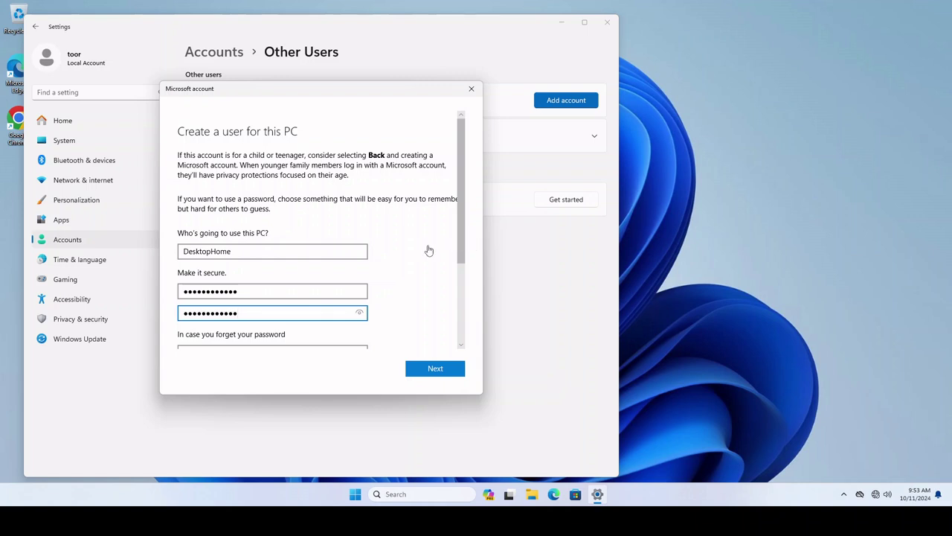
Choose the first pet's name, birth city and childhood nickname security questions
scroll(437, 243, "down", 3)
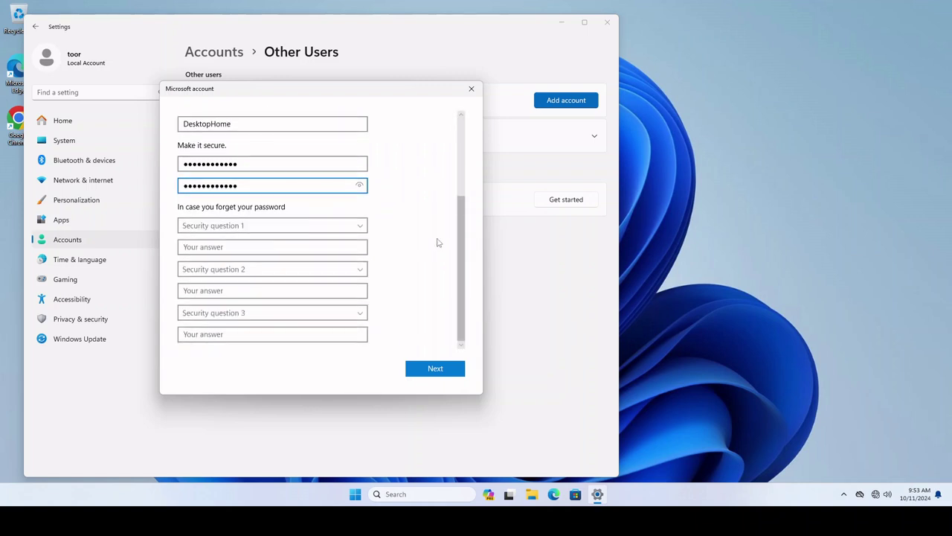
left_click(231, 223)
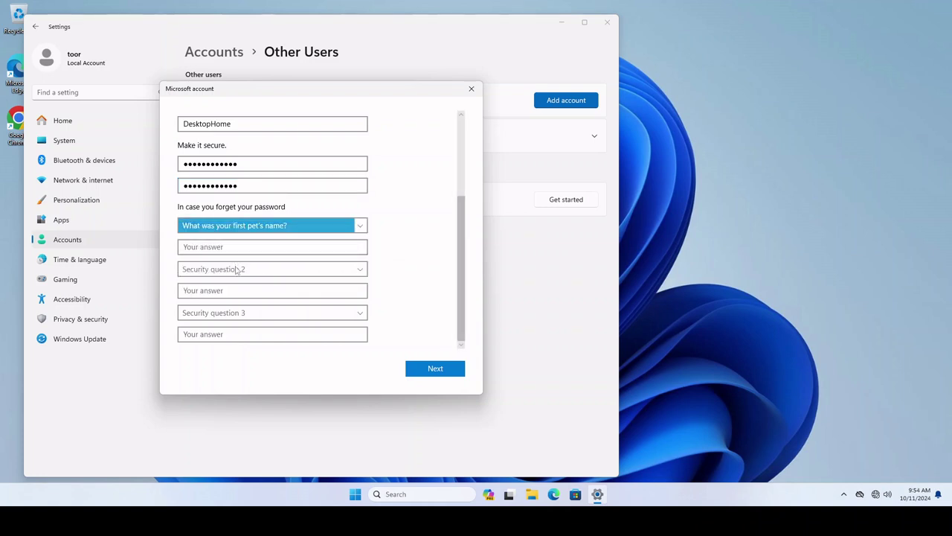
left_click(238, 268)
left_click(254, 290)
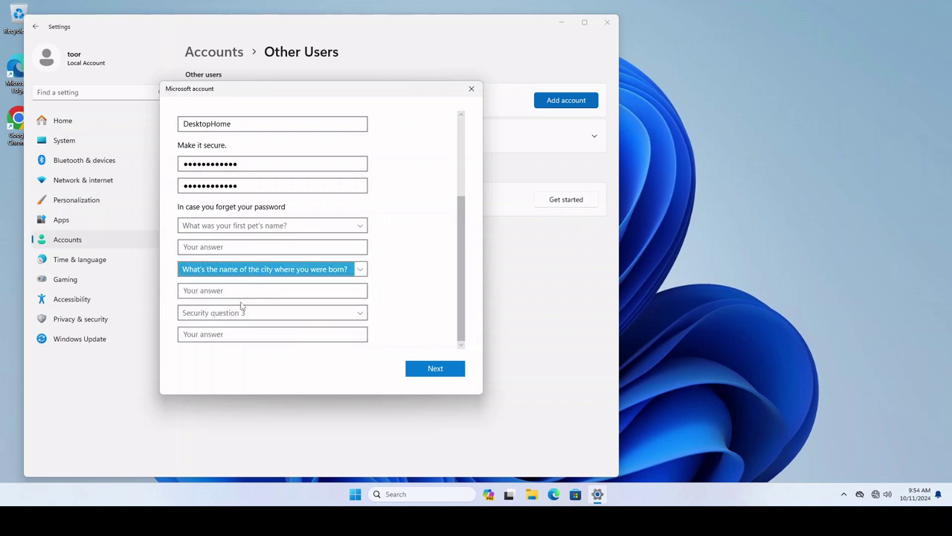
left_click(238, 313)
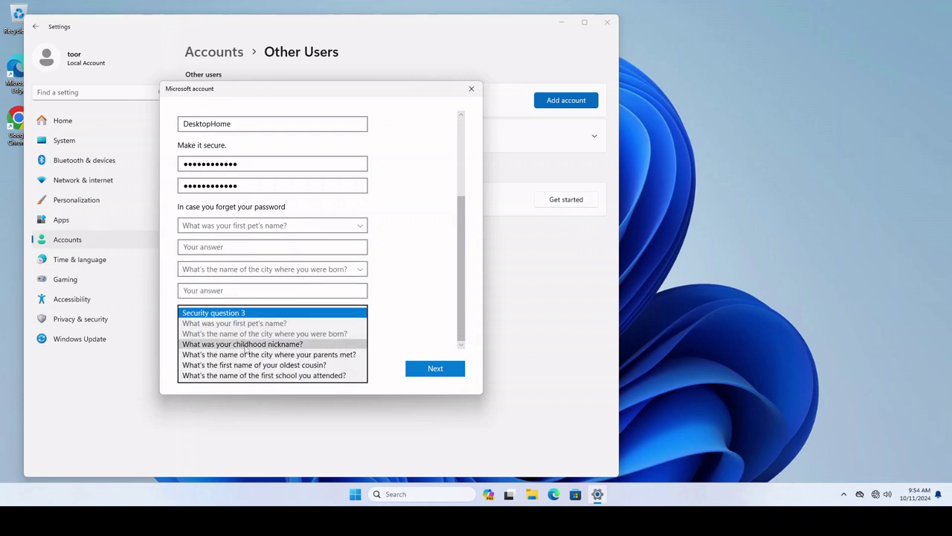
left_click(245, 342)
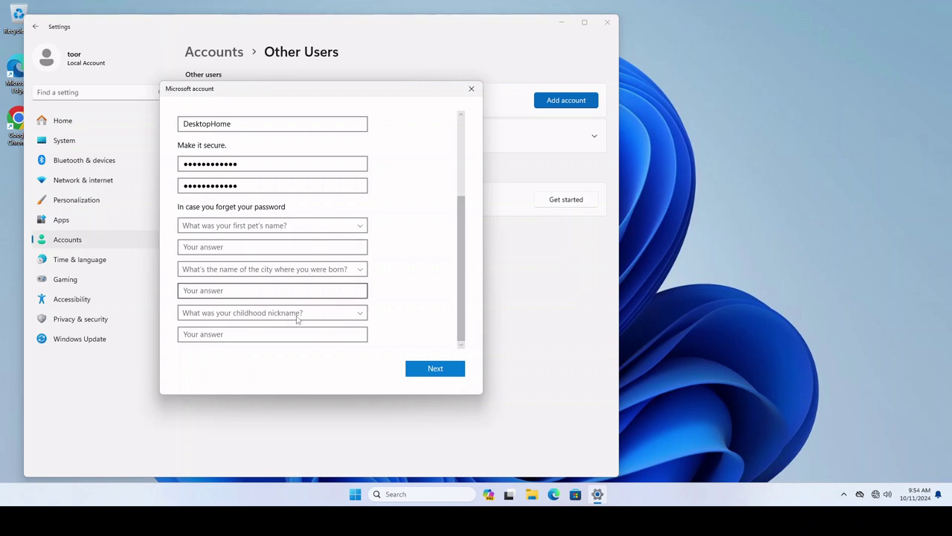
Type an answer for each of the three security questions and submit with Next
left_click(247, 247)
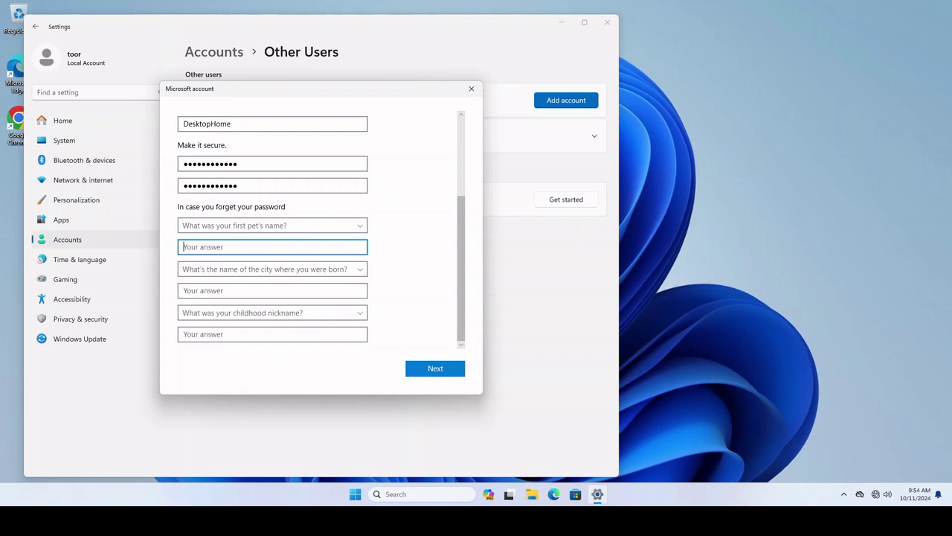
left_click(272, 290)
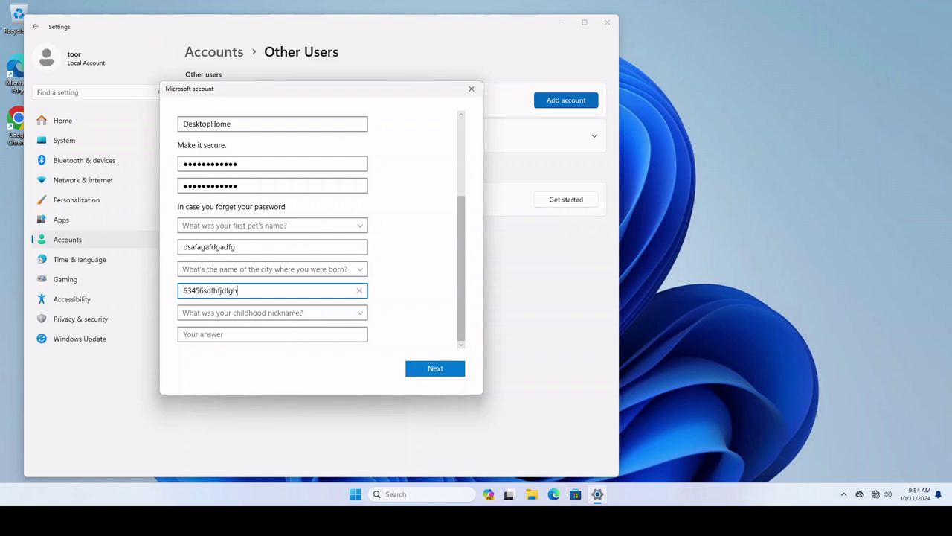
left_click(252, 332)
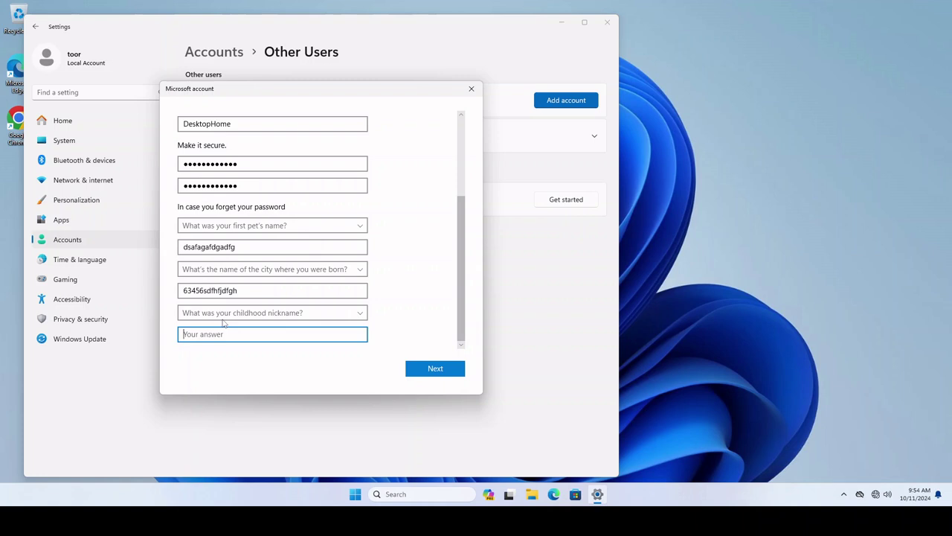
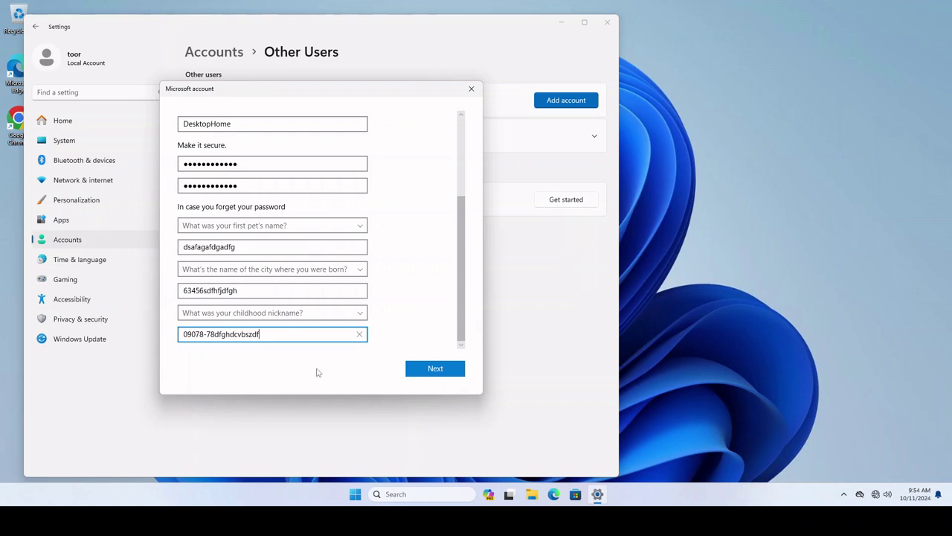
left_click(429, 376)
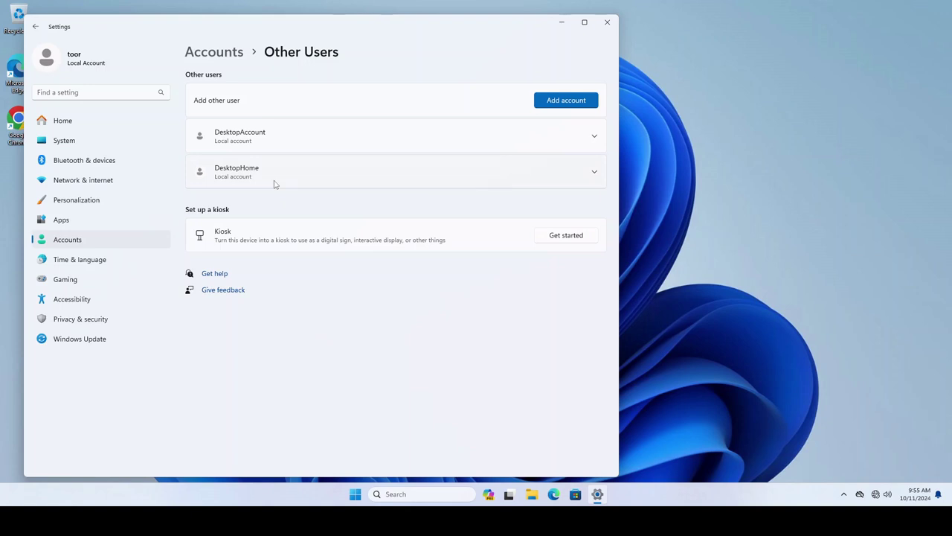
Confirm DesktopHome stays a Standard User in Change account type, then cancel without changes
left_click(595, 172)
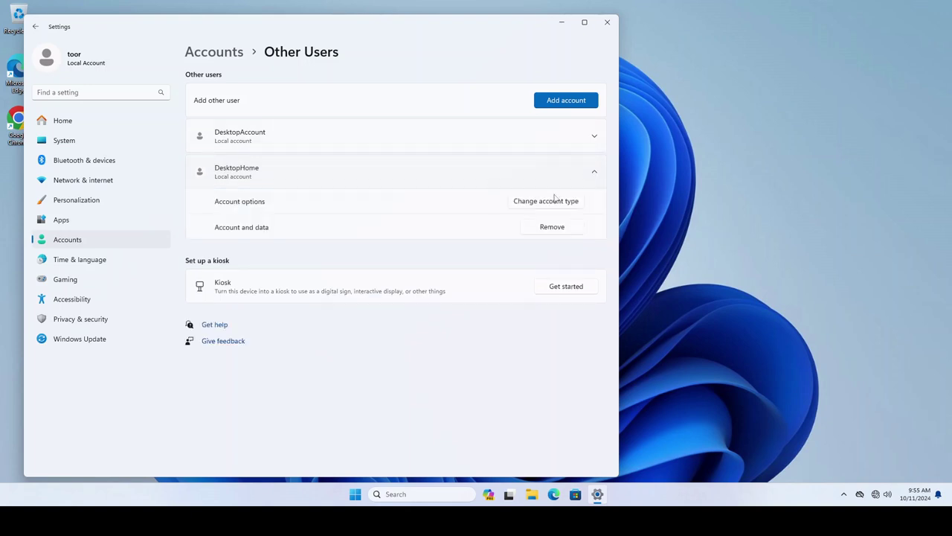
left_click(543, 202)
left_click(212, 264)
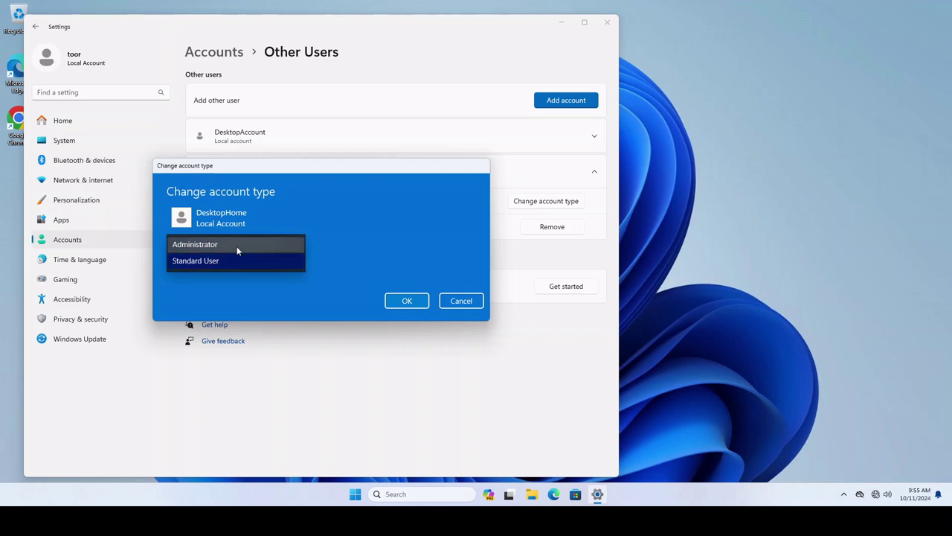
left_click(385, 249)
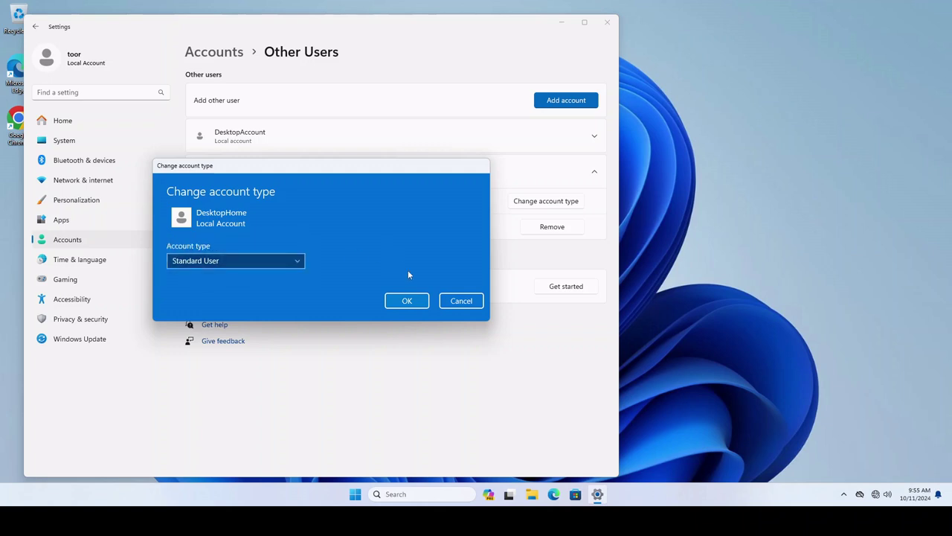
left_click(461, 301)
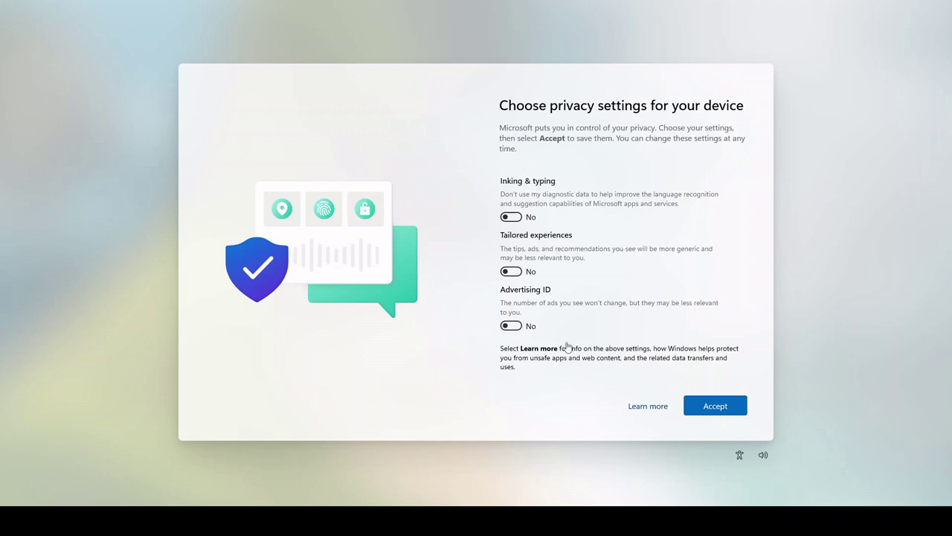
Accept the privacy settings with every option, including Location, left off
scroll(599, 309, "up", 1)
scroll(607, 321, "down", 2)
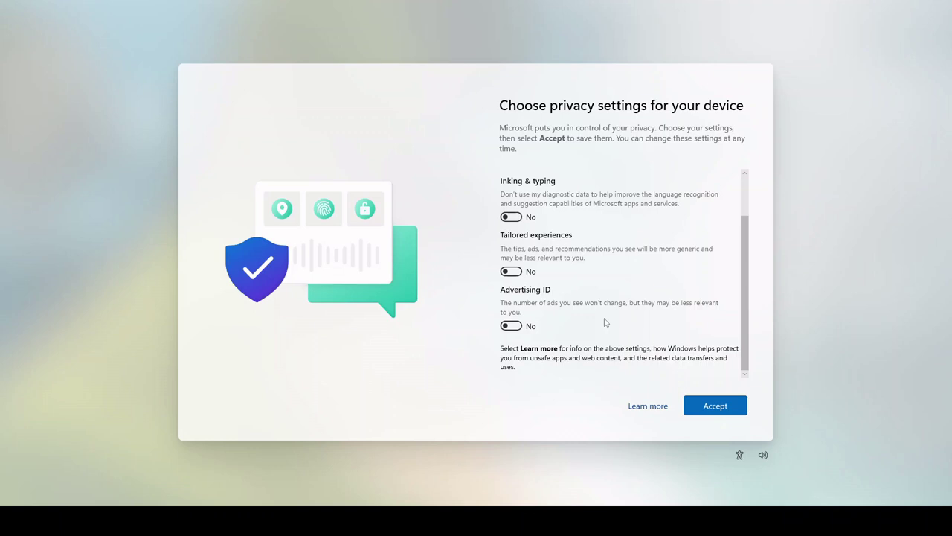
scroll(606, 322, "up", 2)
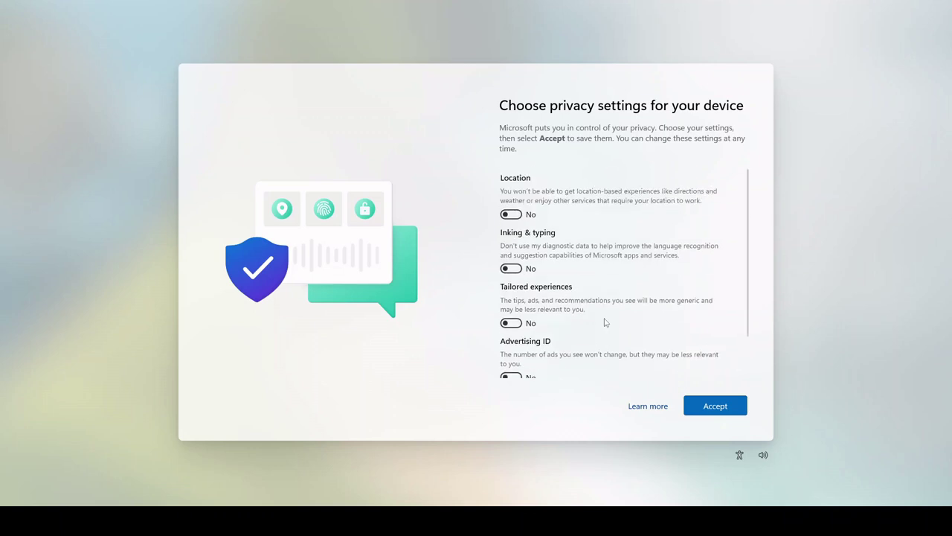
left_click(719, 406)
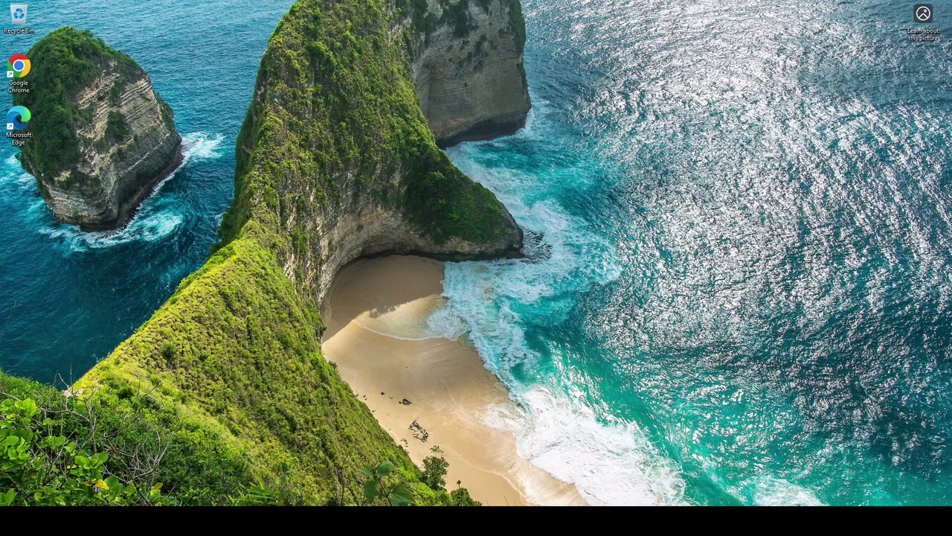
key("super")
Dismiss the Start menu and open File Explorer at Home from the taskbar
left_click(236, 365)
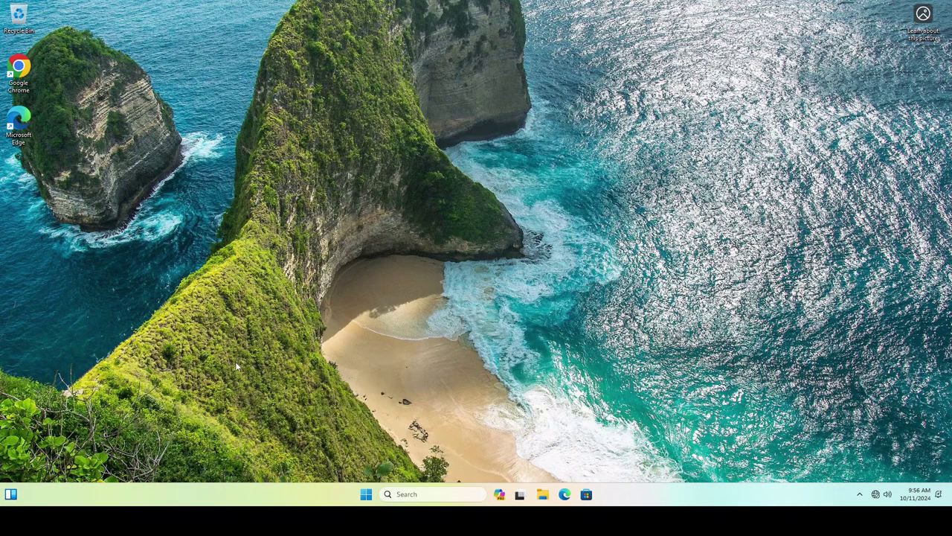
left_click(365, 493)
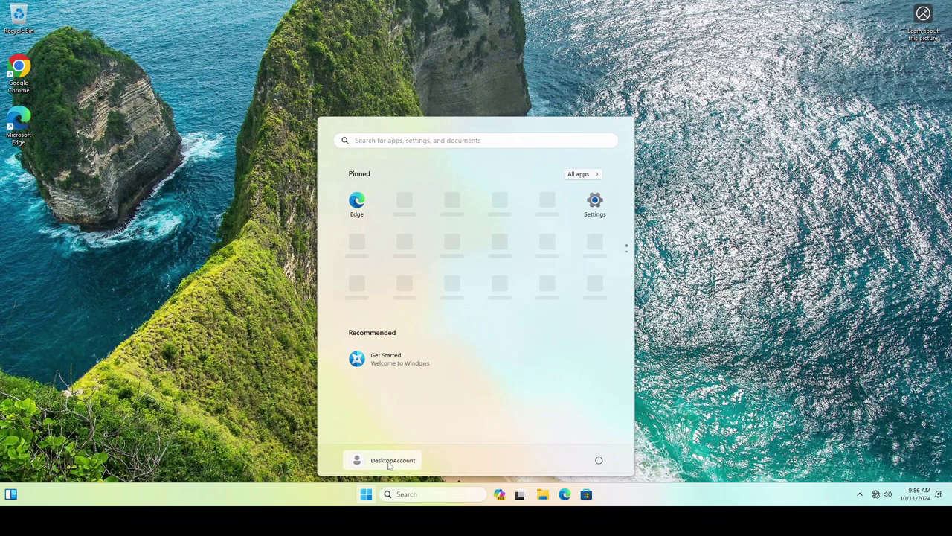
left_click(109, 433)
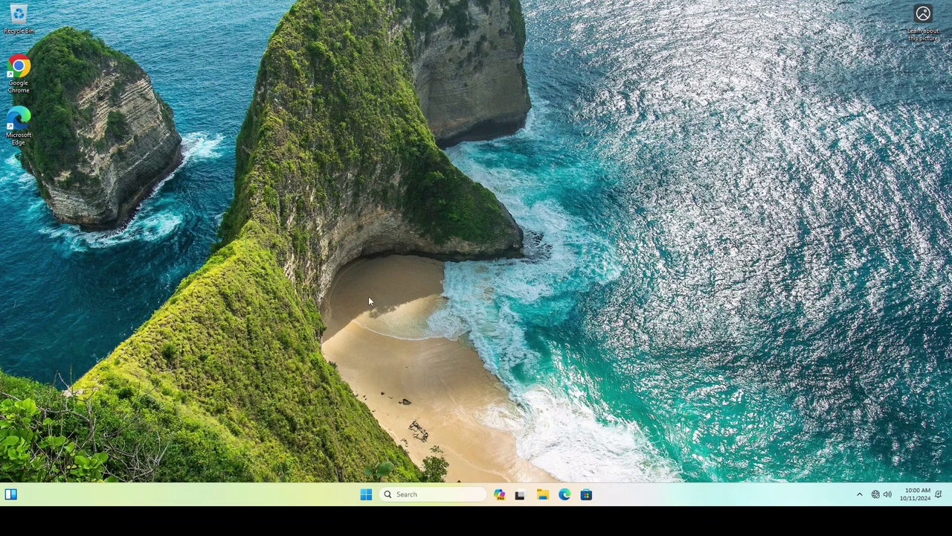
left_click(543, 494)
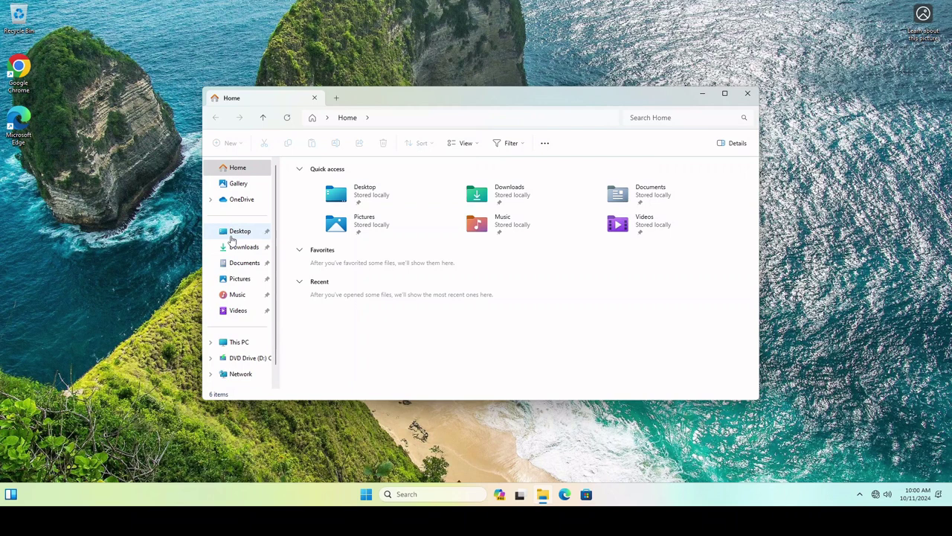
right_click(230, 278)
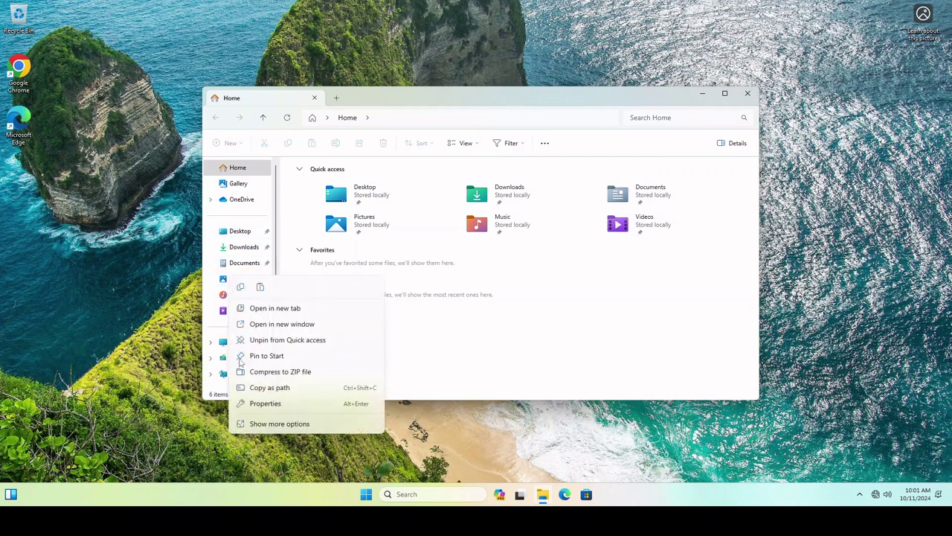
left_click(265, 404)
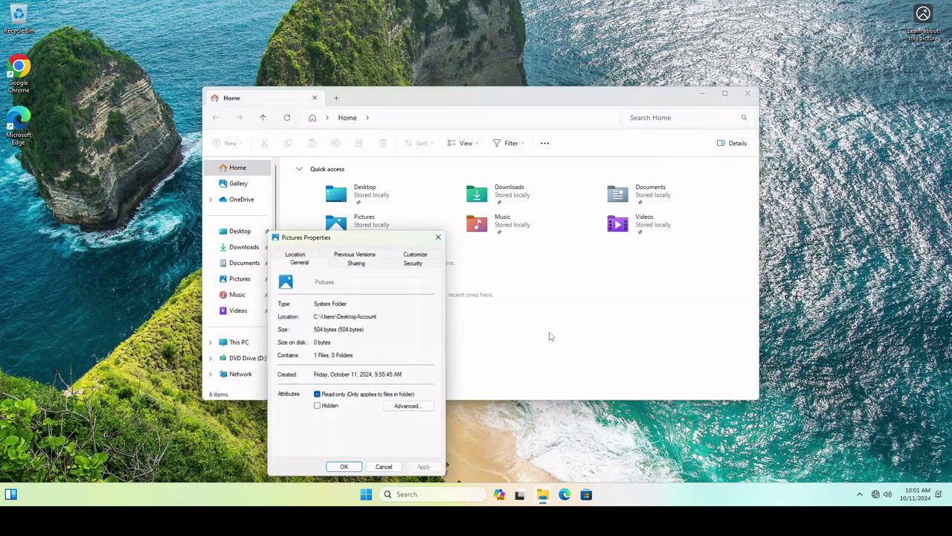
left_click(294, 261)
left_click_drag(302, 337, 357, 337)
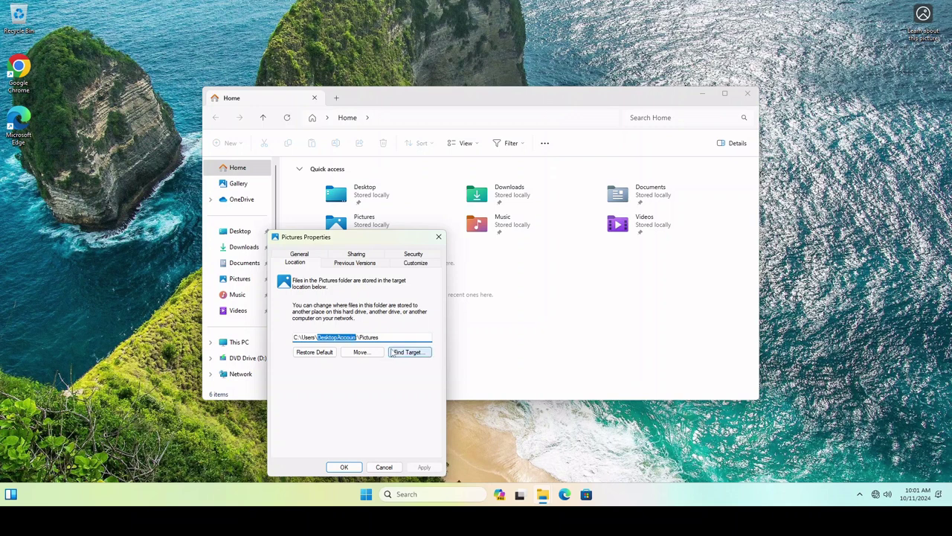
left_click_drag(379, 337, 358, 338)
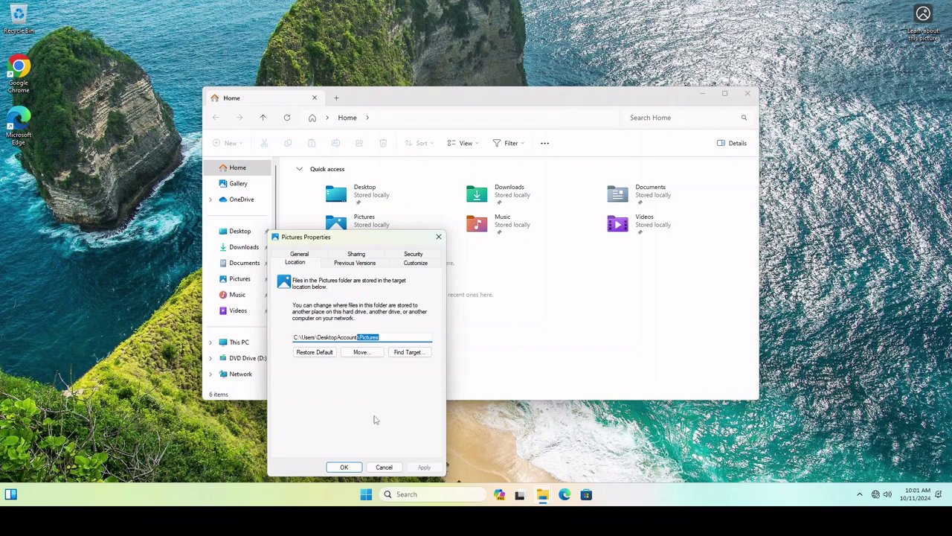
left_click(384, 466)
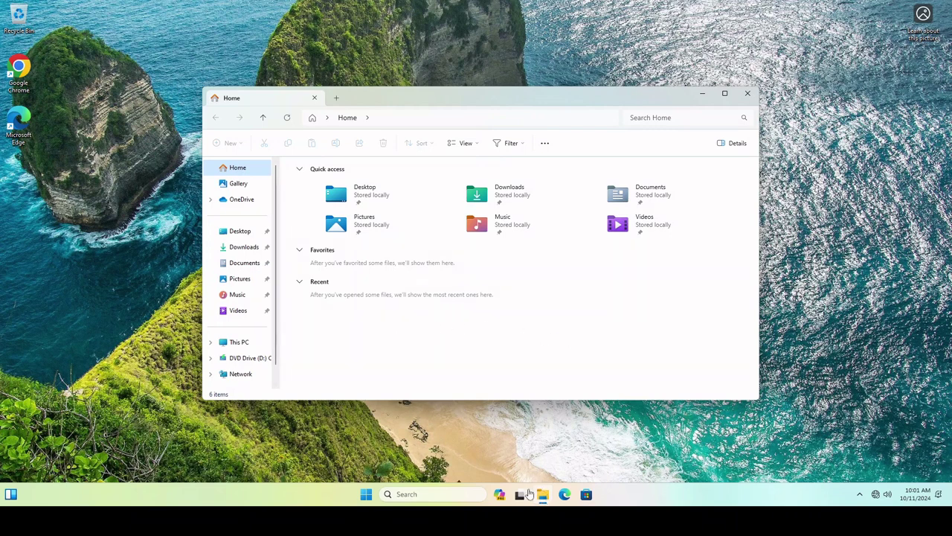
Browse from This PC through Local Disk (C:) into the Users folder
left_click(234, 345)
double_click(331, 195)
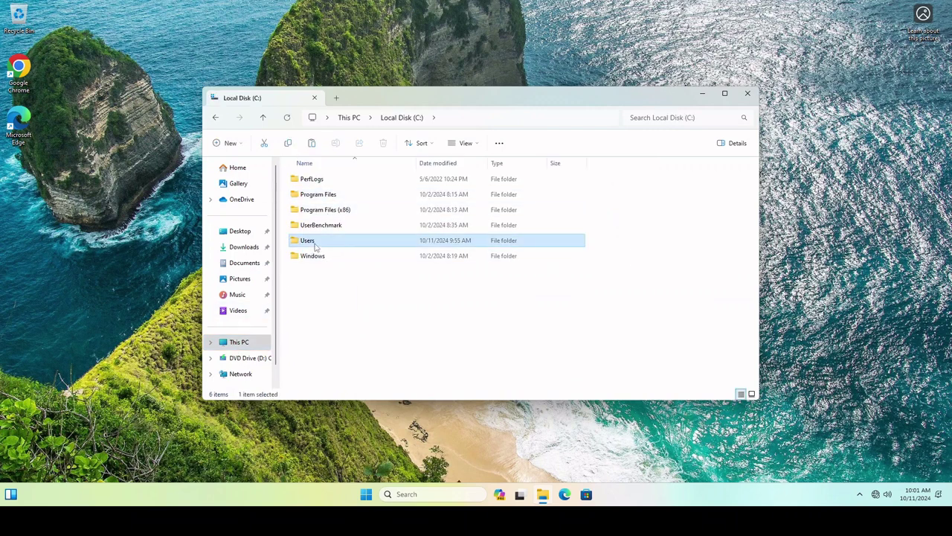
double_click(309, 241)
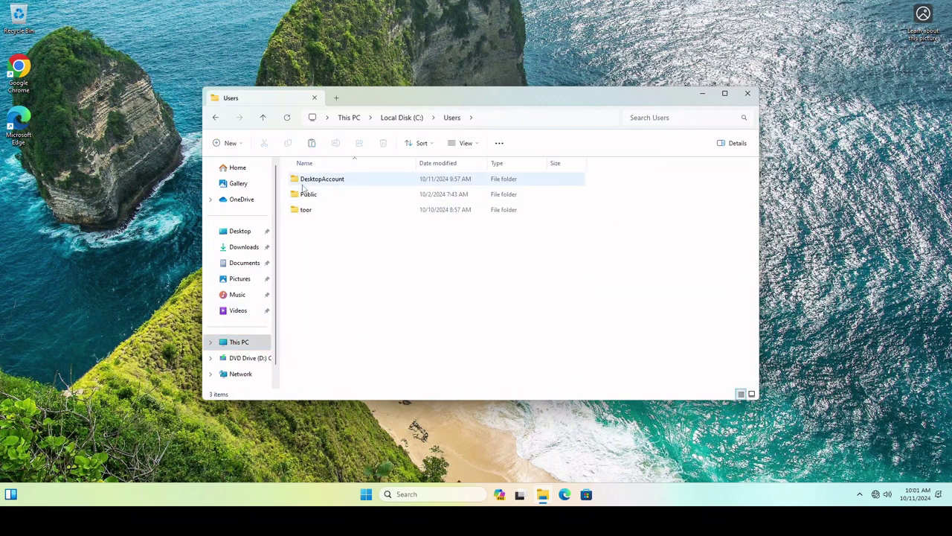
Try opening the admin user's folder, then decline the administrator permission request
left_click(305, 210)
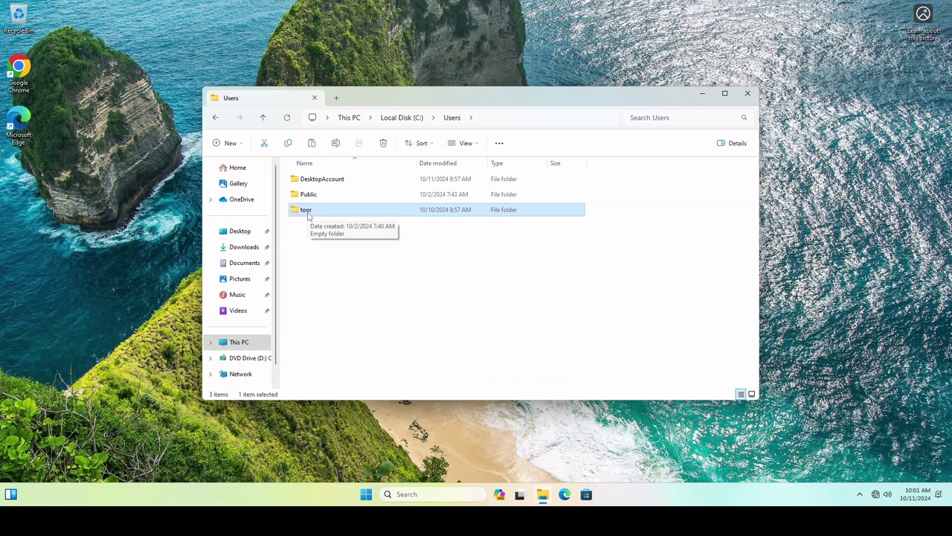
double_click(308, 214)
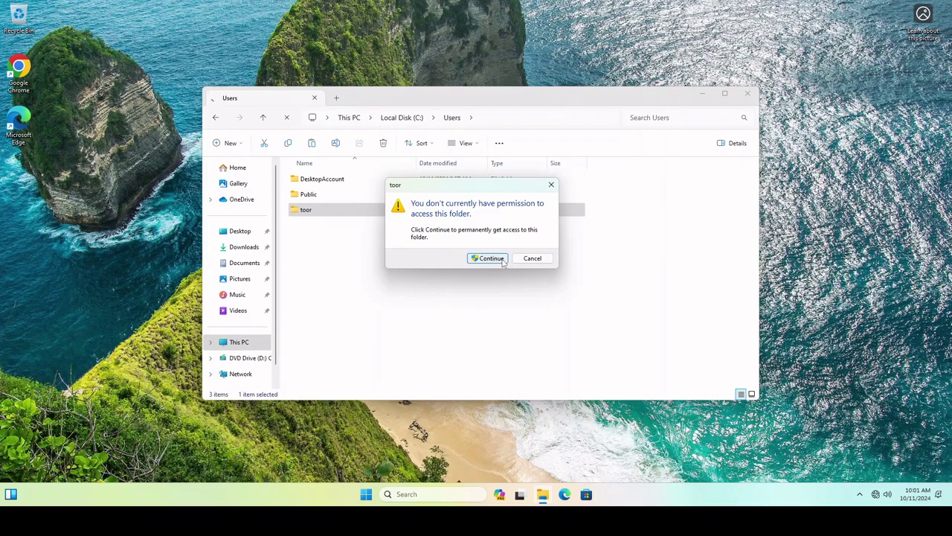
left_click(502, 260)
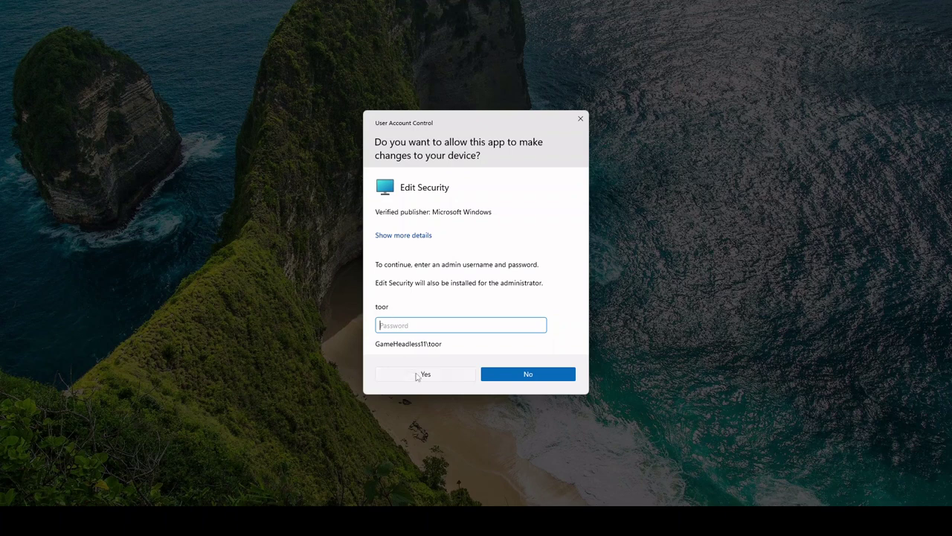
left_click(526, 376)
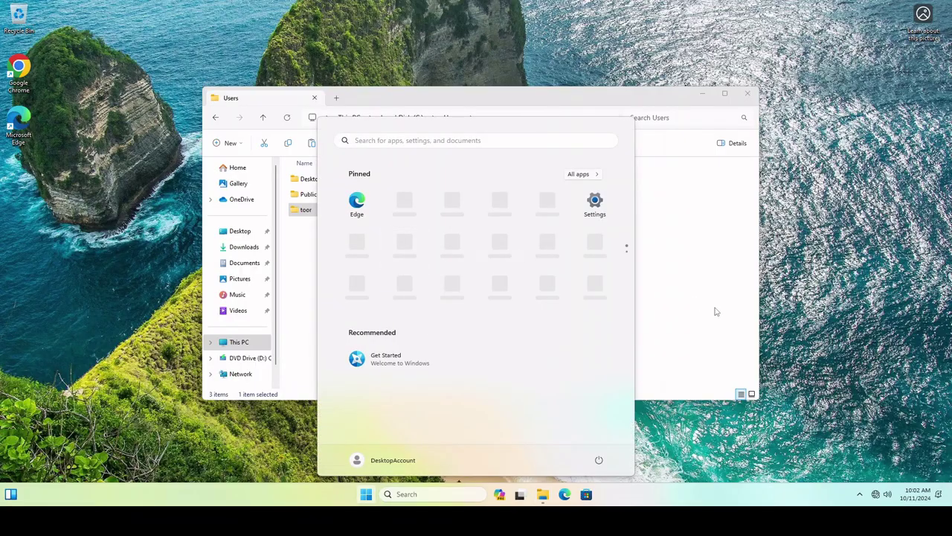
left_click(679, 303)
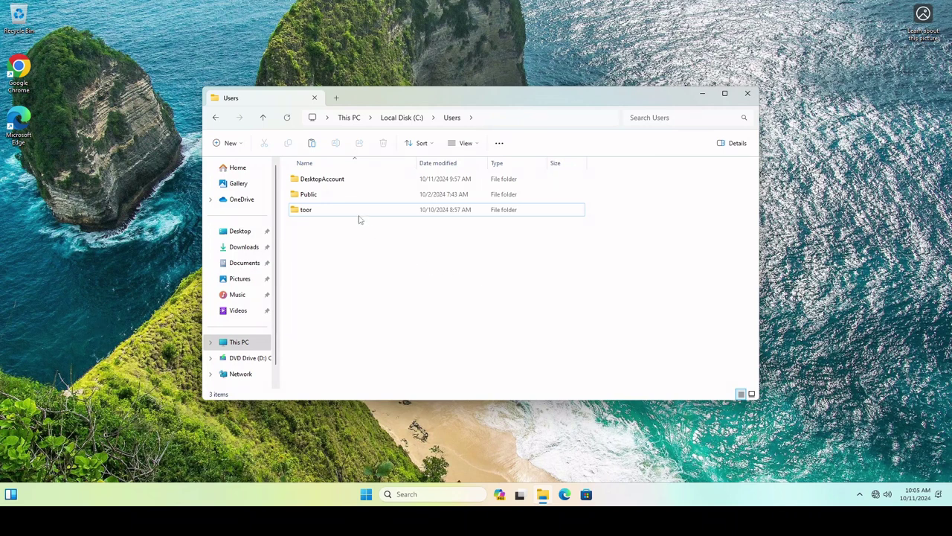
Select and deselect the admin user's folder, then bring up the Start menu
left_click(303, 214)
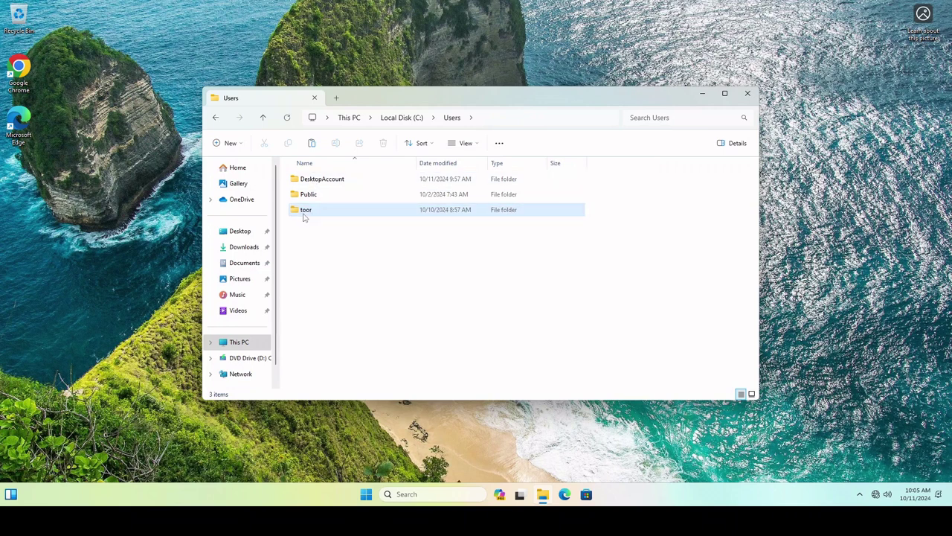
left_click(481, 325)
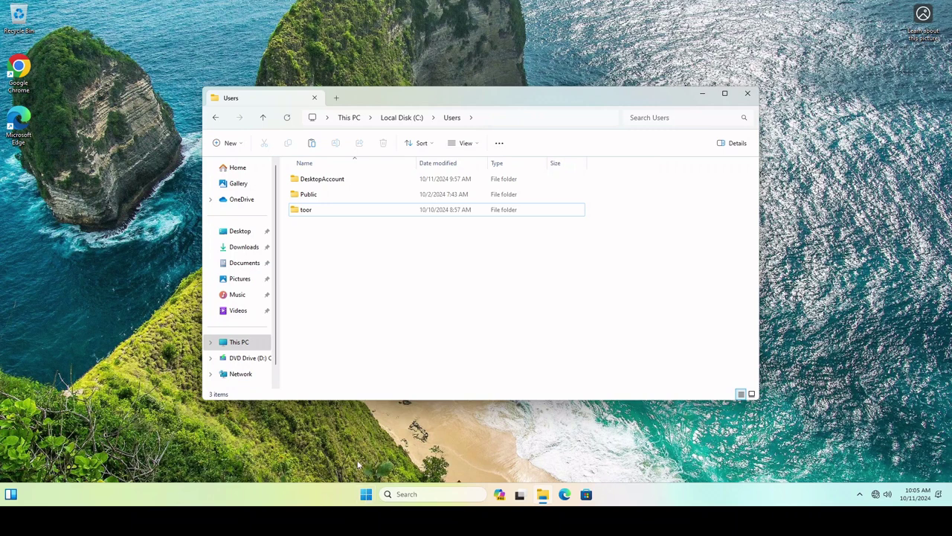
left_click(367, 495)
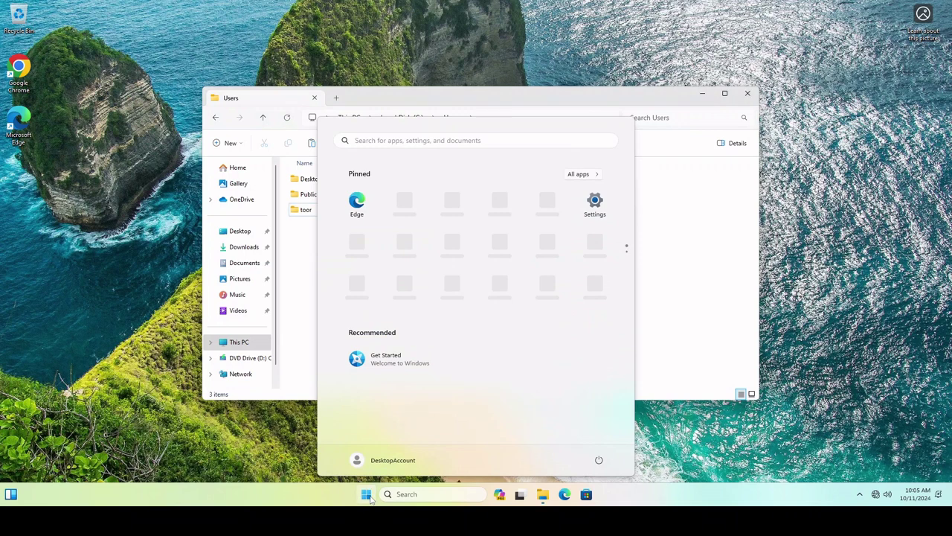
Close the Start menu and select the SUPERAntiSpyware installer in Downloads
left_click(367, 496)
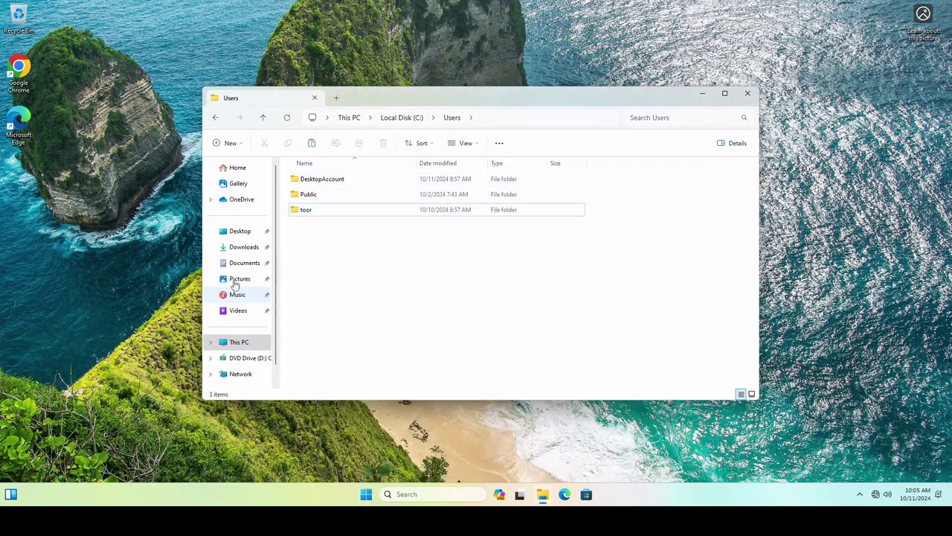
left_click(232, 248)
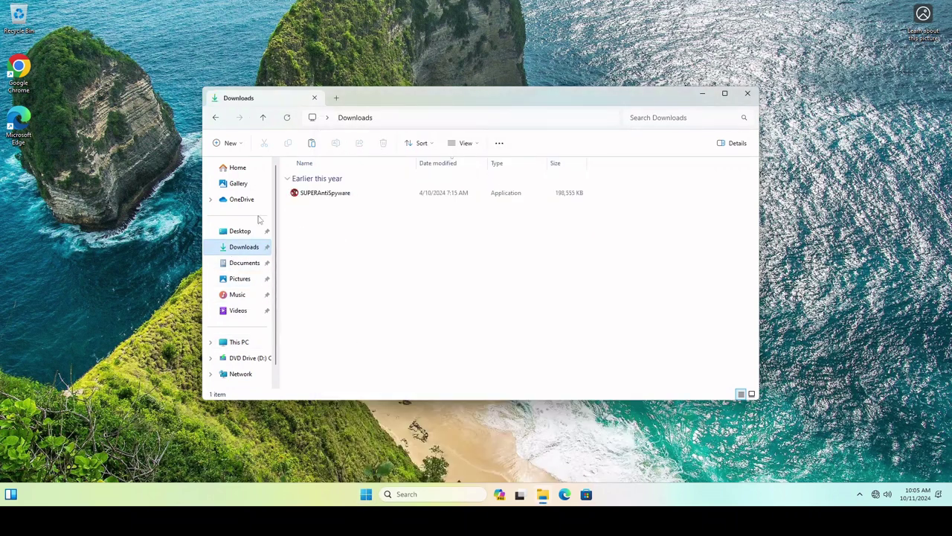
left_click(308, 195)
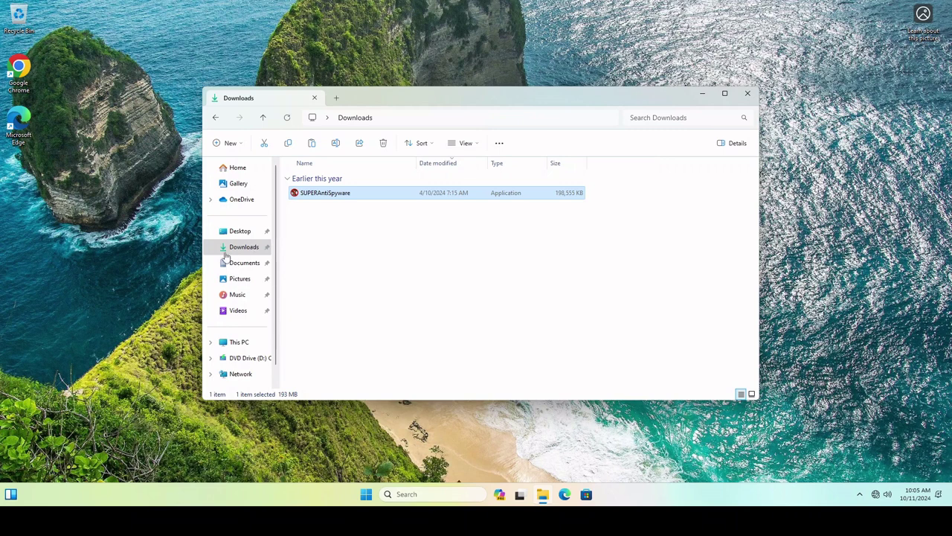
right_click(228, 253)
left_click(283, 385)
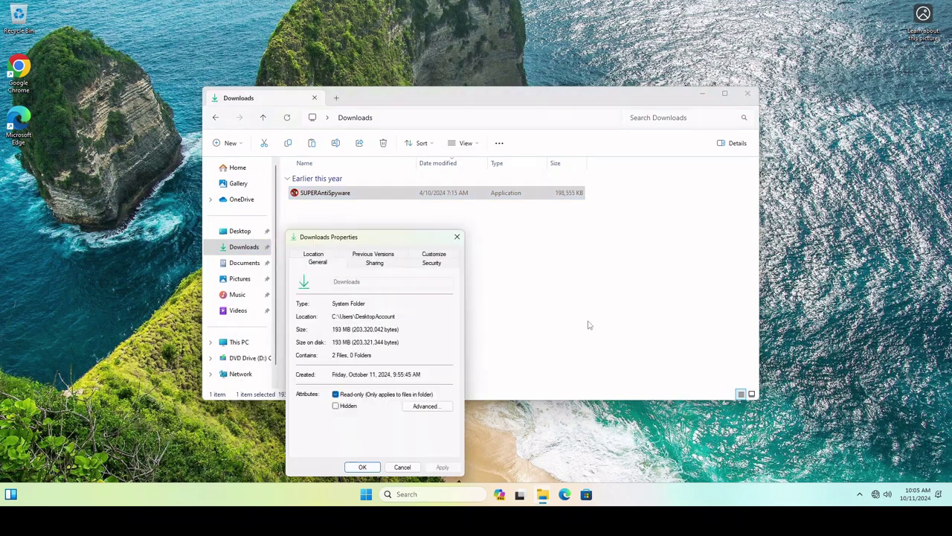
left_click(332, 254)
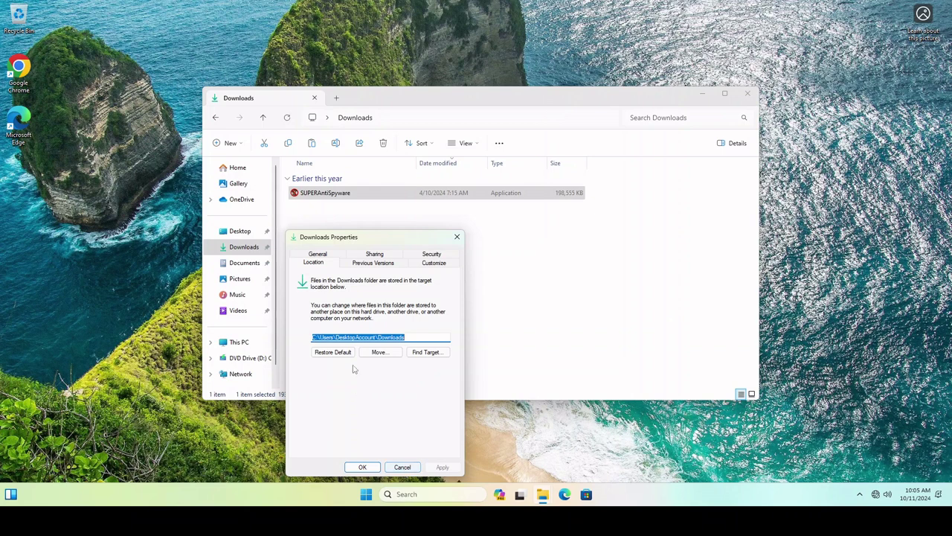
left_click(402, 467)
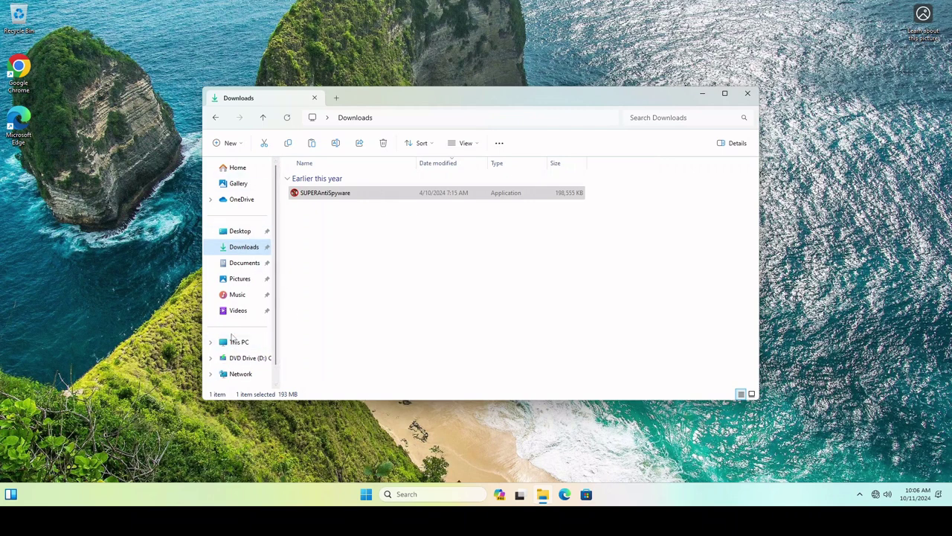
Browse This PC > Local Disk (C:) > Users and select the admin user's folder
left_click(340, 194)
left_click(244, 341)
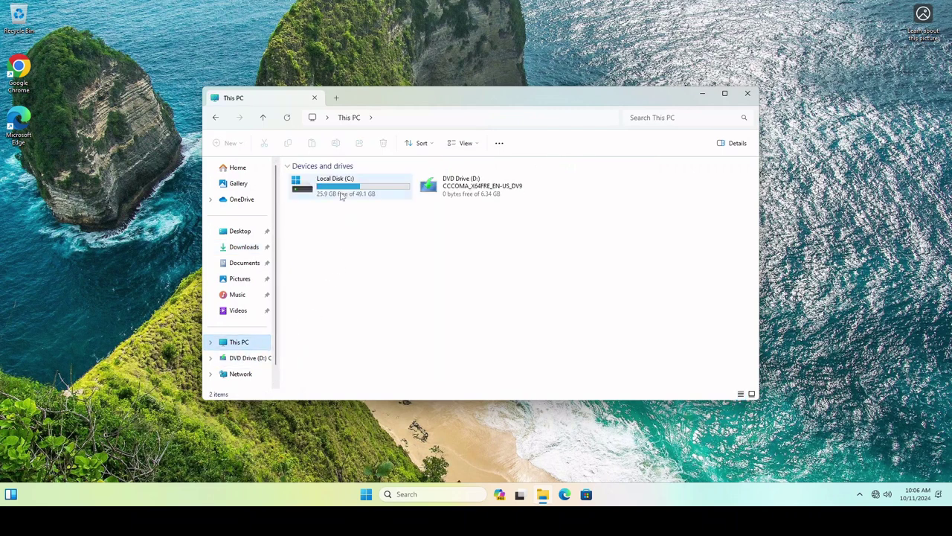
double_click(340, 194)
double_click(315, 242)
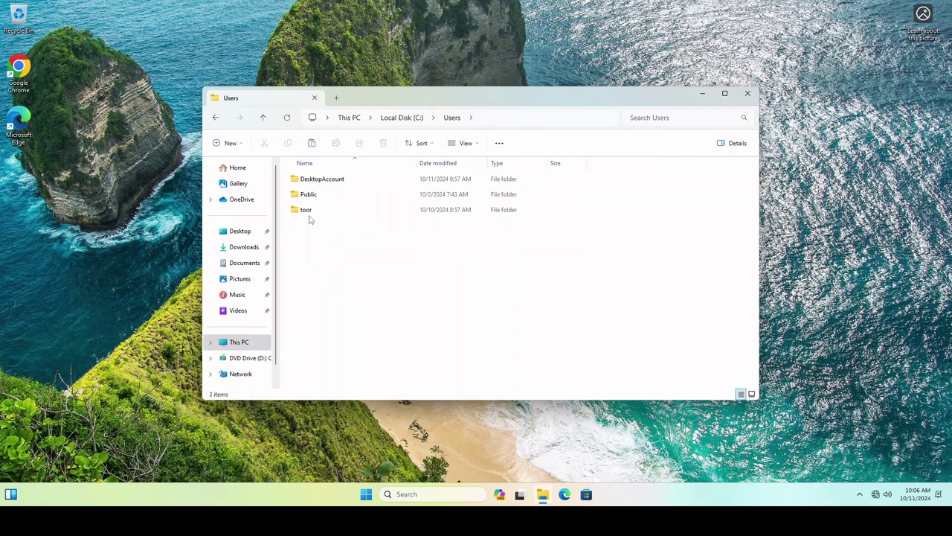
left_click(307, 213)
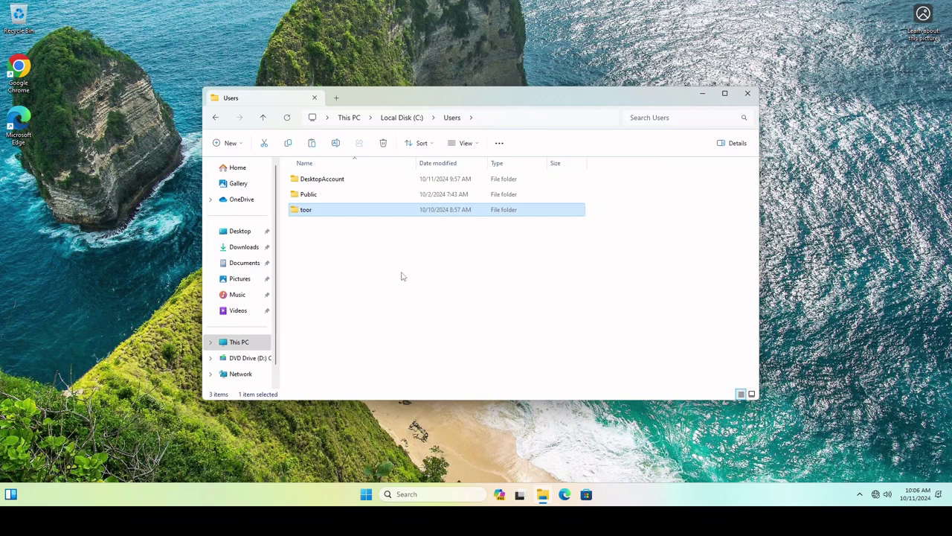
Return via This PC and Local Disk (C:) to Downloads and select the SUPERAntiSpyware installer
left_click(240, 343)
double_click(334, 187)
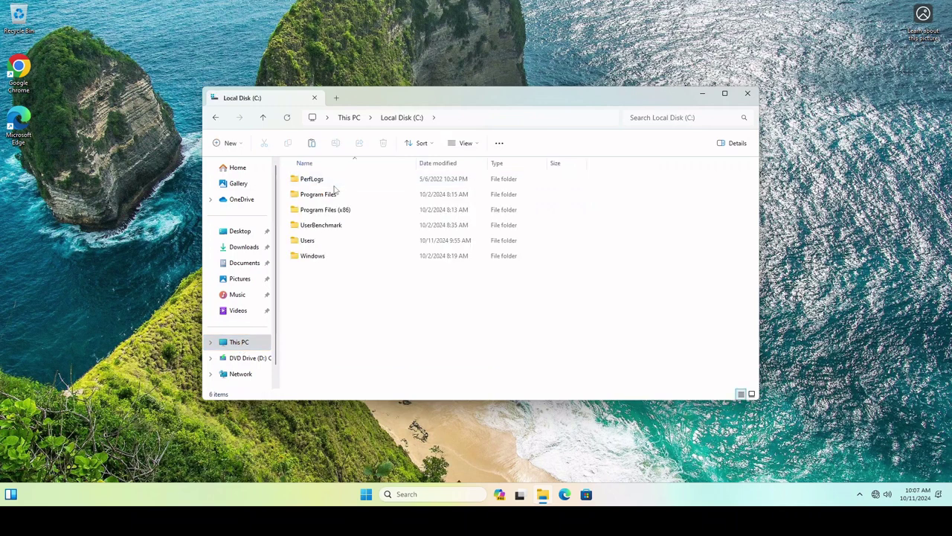
left_click(235, 254)
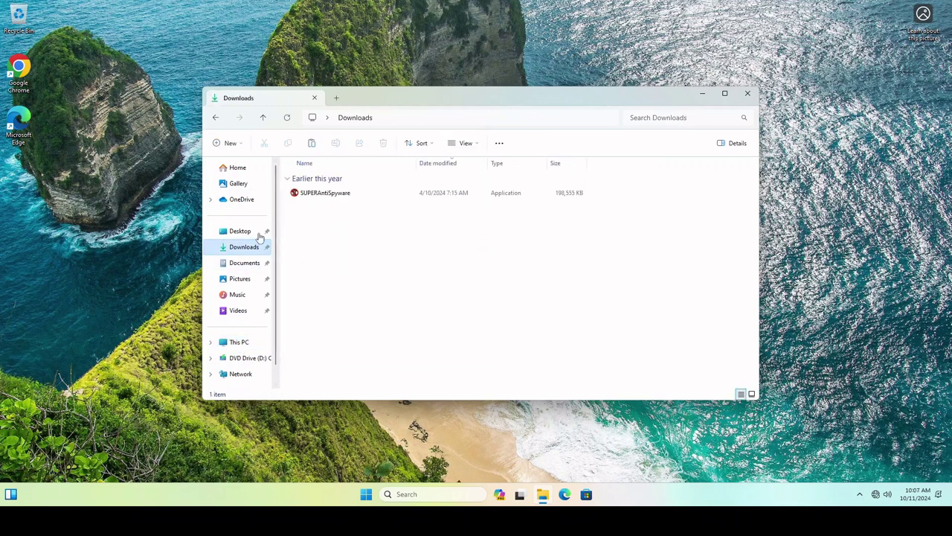
left_click(329, 196)
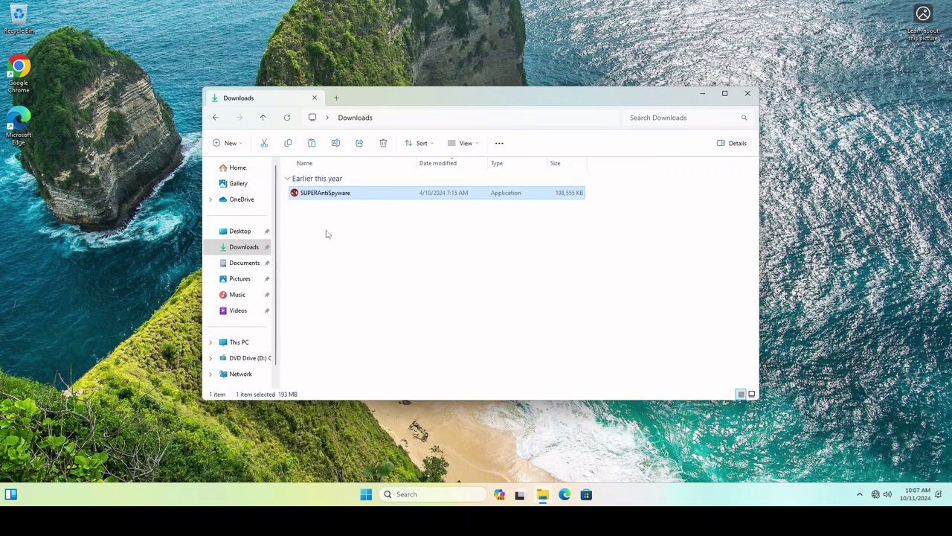
Run the SUPERAntiSpyware installer as administrator, approving UAC with the admin account's password
right_click(310, 196)
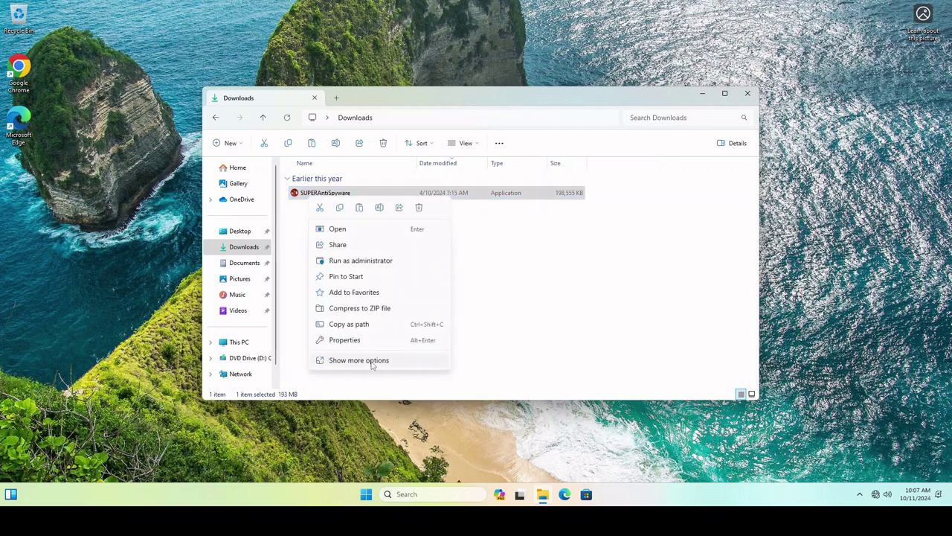
left_click(355, 261)
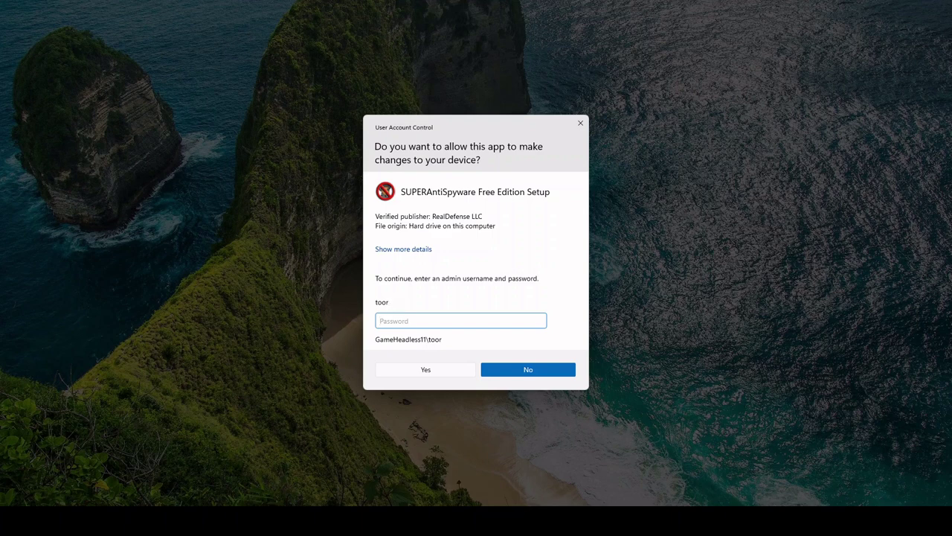
type("***********")
left_click(417, 374)
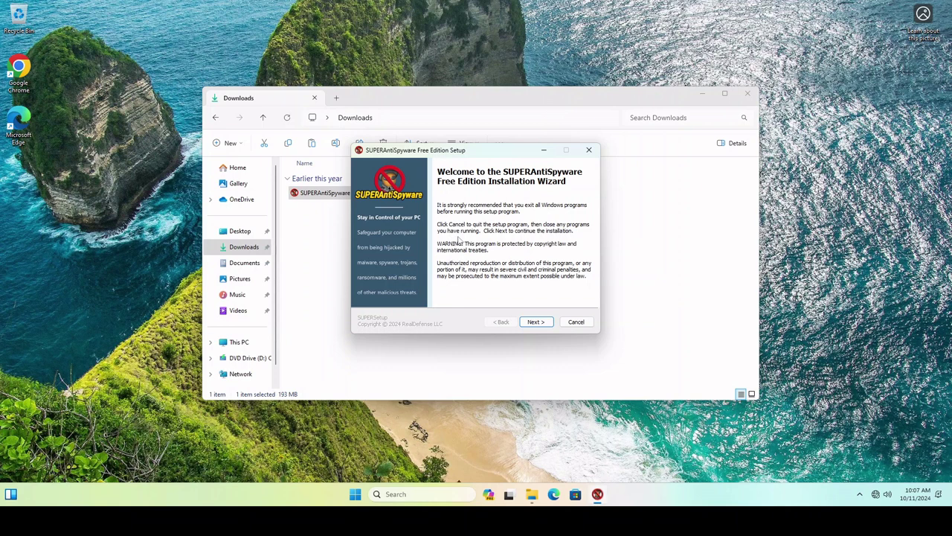
Accept the license and install for all users into C:\Program Files\SUPERAntiSpyware
left_click(530, 322)
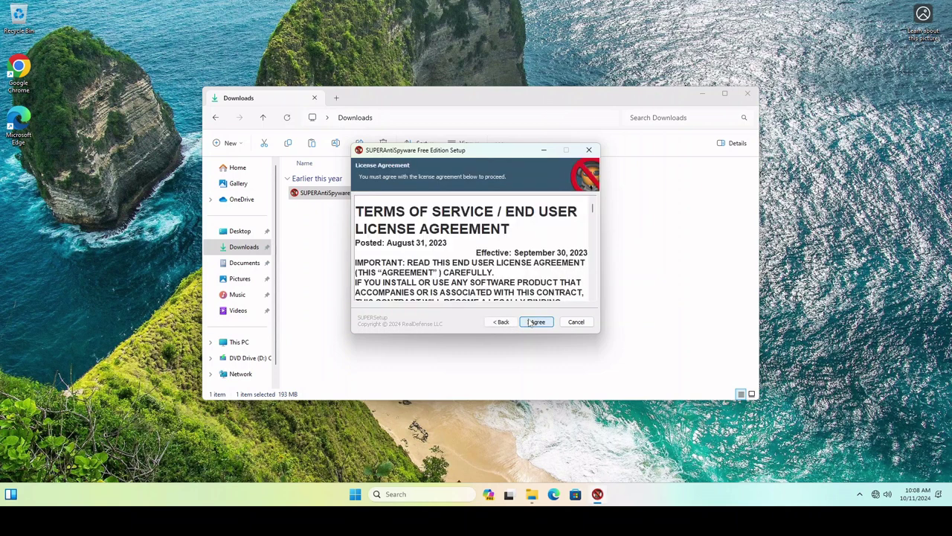
left_click(533, 322)
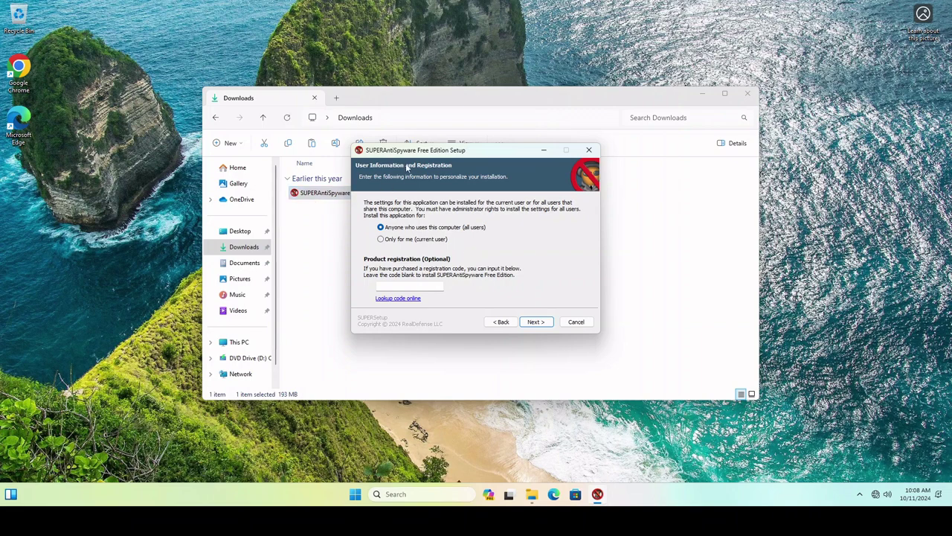
left_click_drag(407, 151, 331, 229)
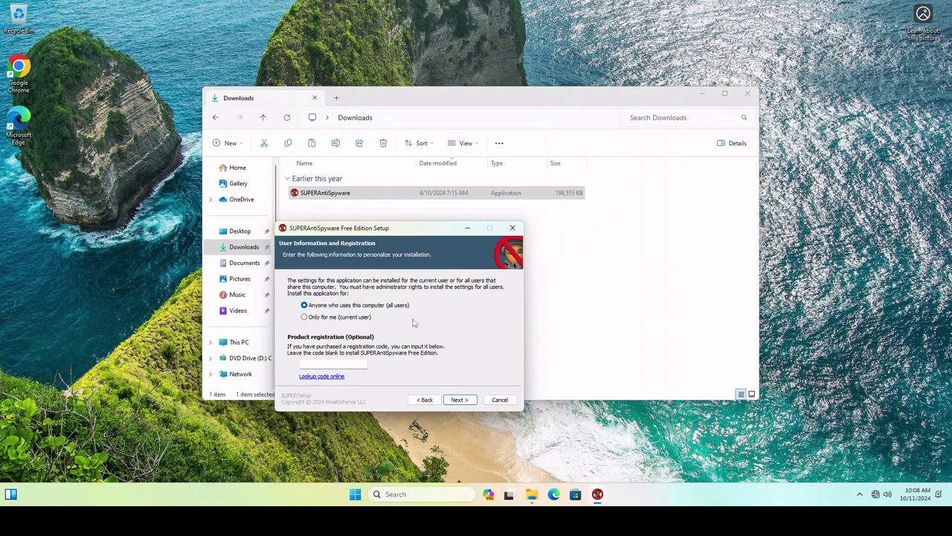
left_click(456, 400)
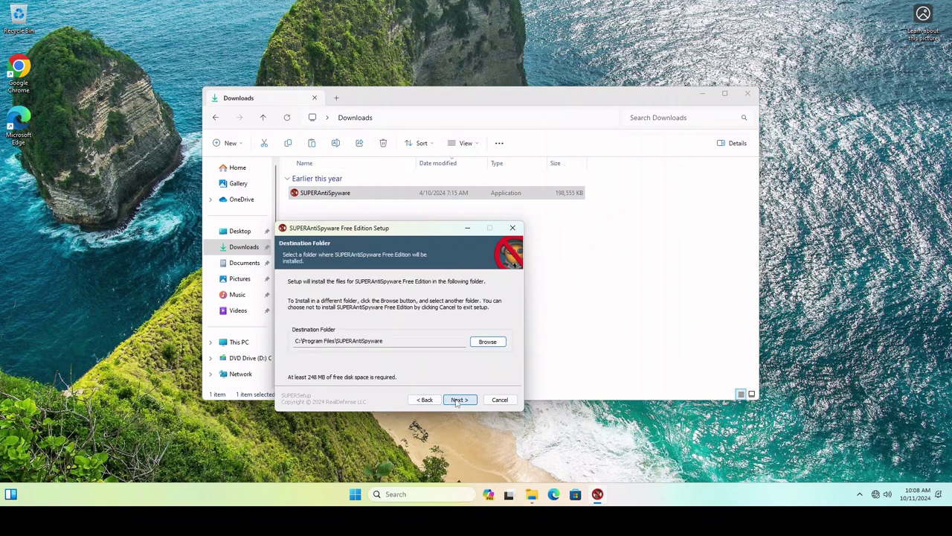
left_click(457, 401)
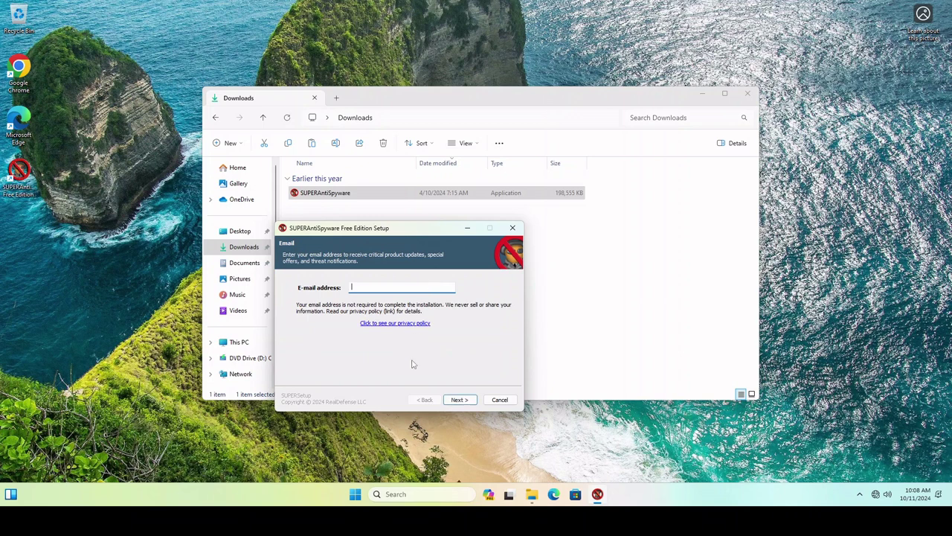
Skip the e-mail, turn off data sharing and first-run updates, finish, and launch SUPERAntiSpyware
left_click(465, 404)
left_click(367, 317)
left_click(367, 307)
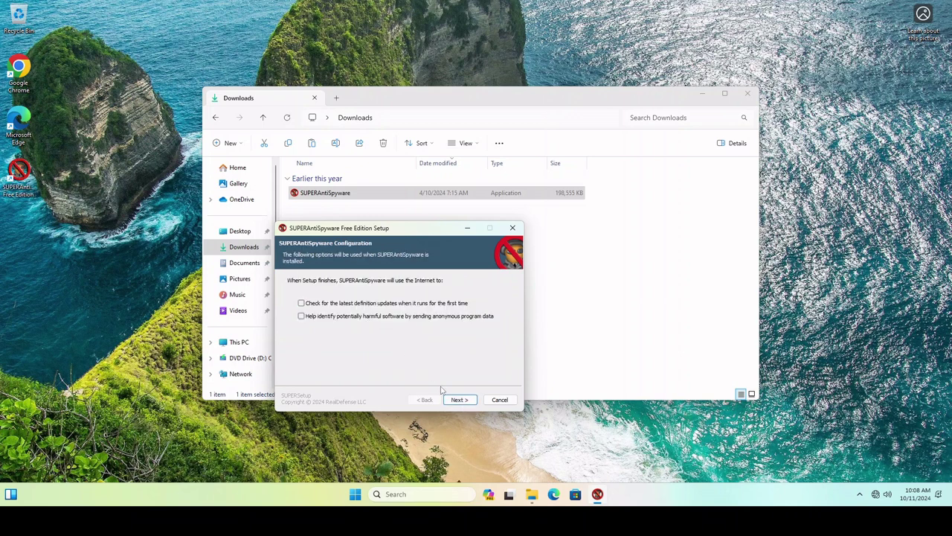
left_click(462, 400)
left_click(498, 399)
left_click(437, 315)
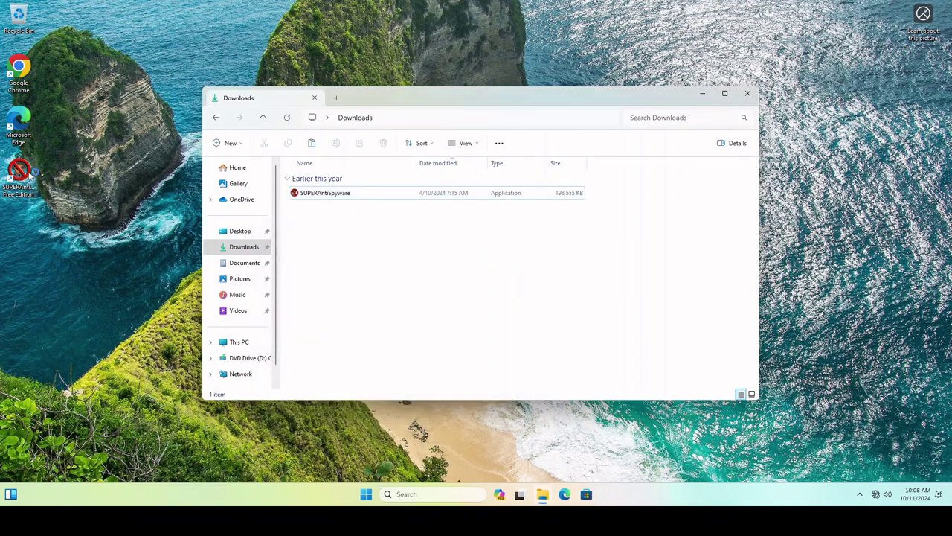
double_click(18, 175)
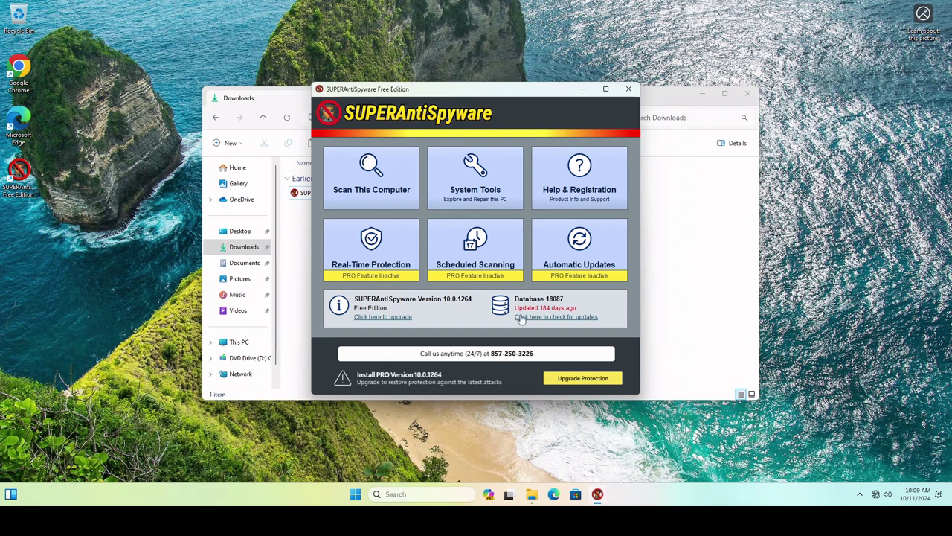
Start a SUPERAntiSpyware Quick Scan and move its window aside while it finds 3 items
left_click(364, 178)
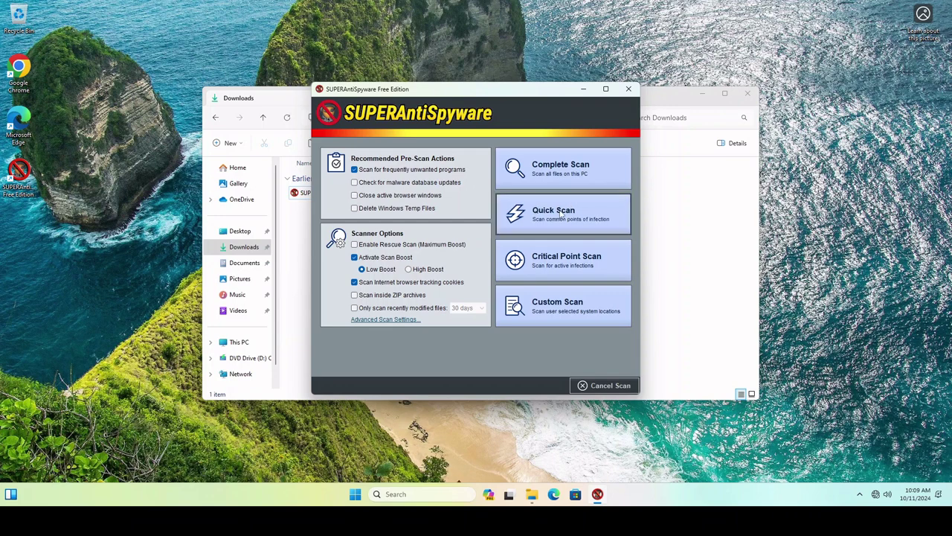
left_click(521, 213)
left_click_drag(454, 96, 721, 170)
left_click(417, 400)
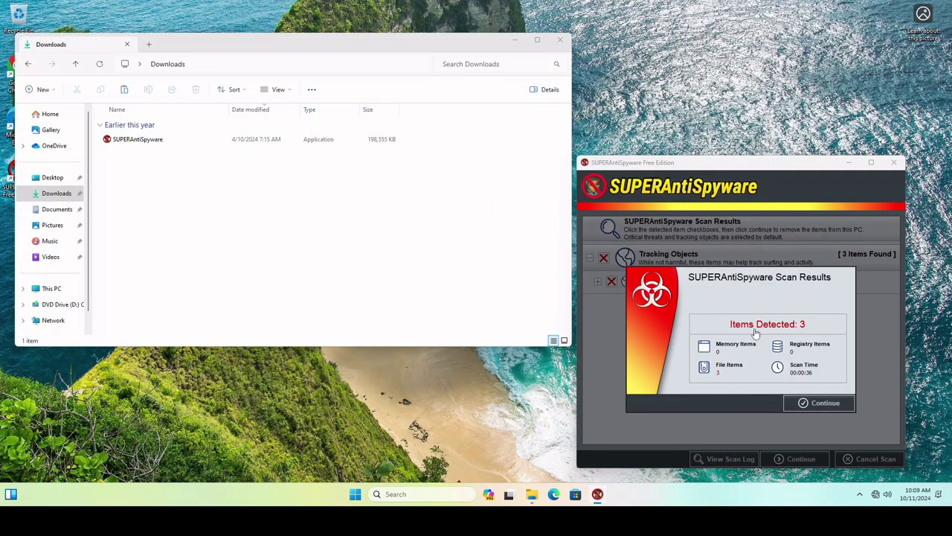
Remove all 3 Adware.Tracking Cookie detections, letting it close open browsers, and return to the main menu
left_click(812, 403)
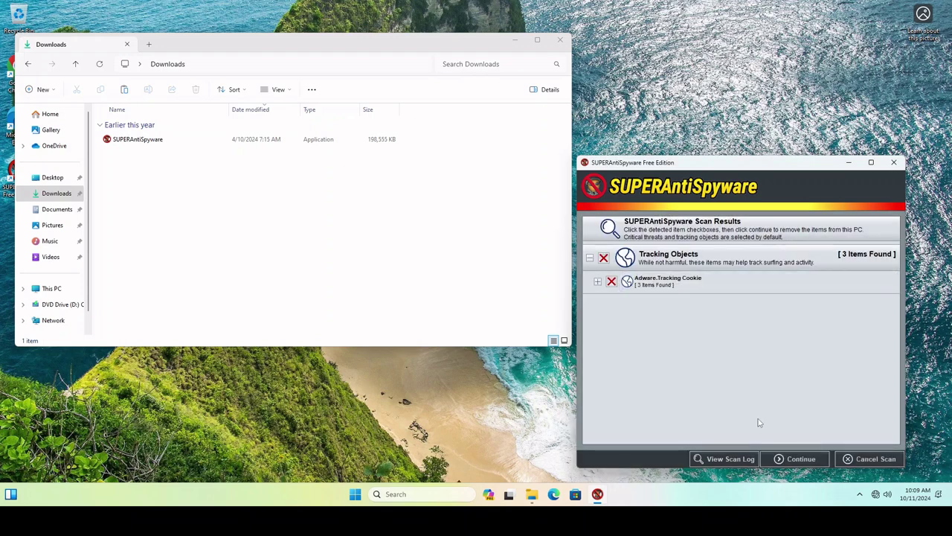
left_click(801, 459)
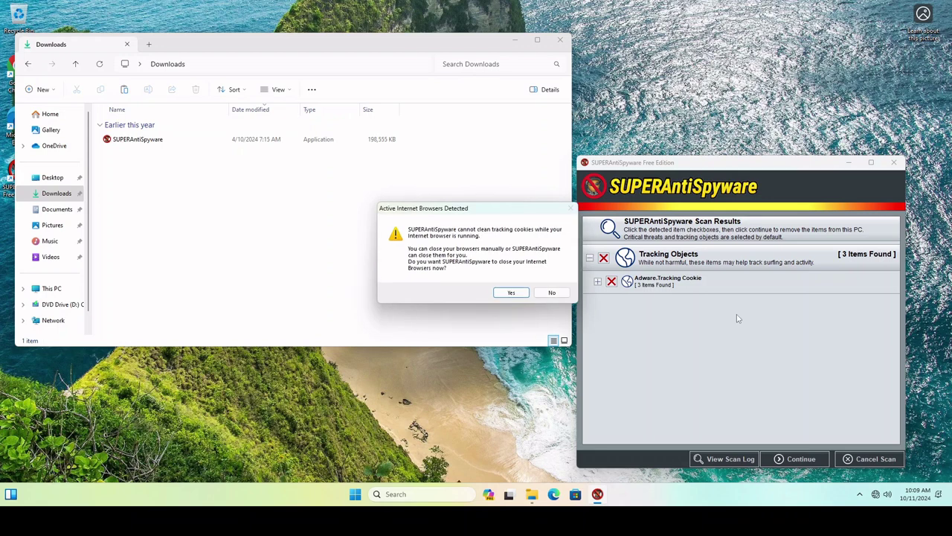
left_click(511, 292)
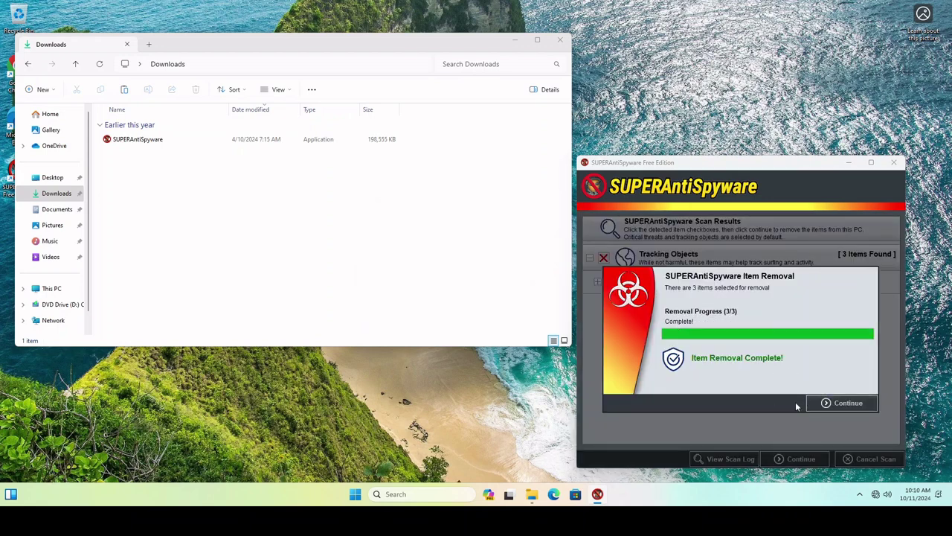
left_click(848, 403)
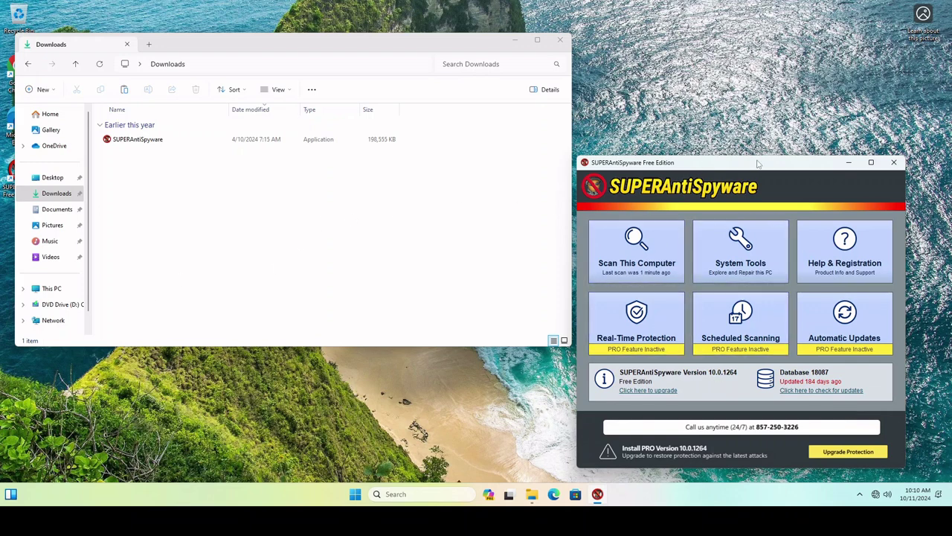
Close SUPERAntiSpyware and move the Downloads folder window toward the screen centre
left_click(894, 161)
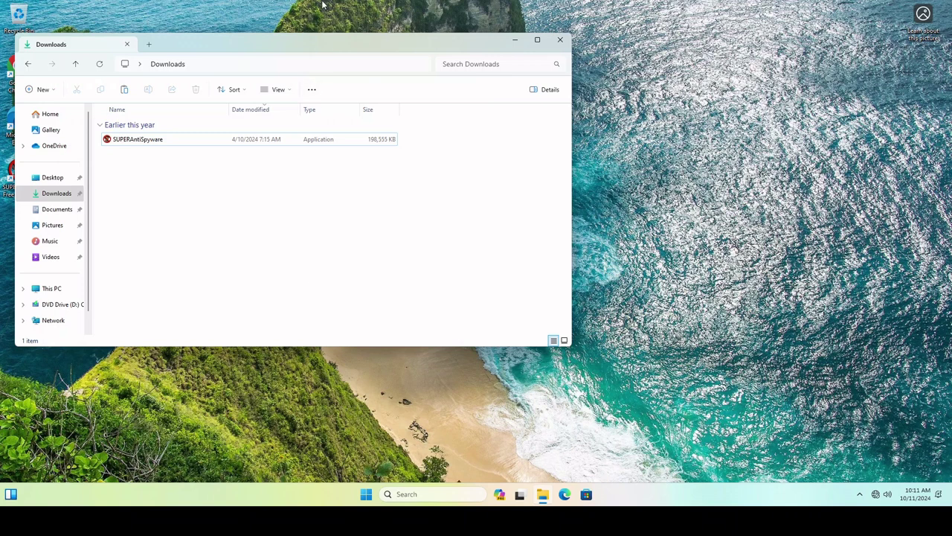
left_click_drag(289, 42, 472, 61)
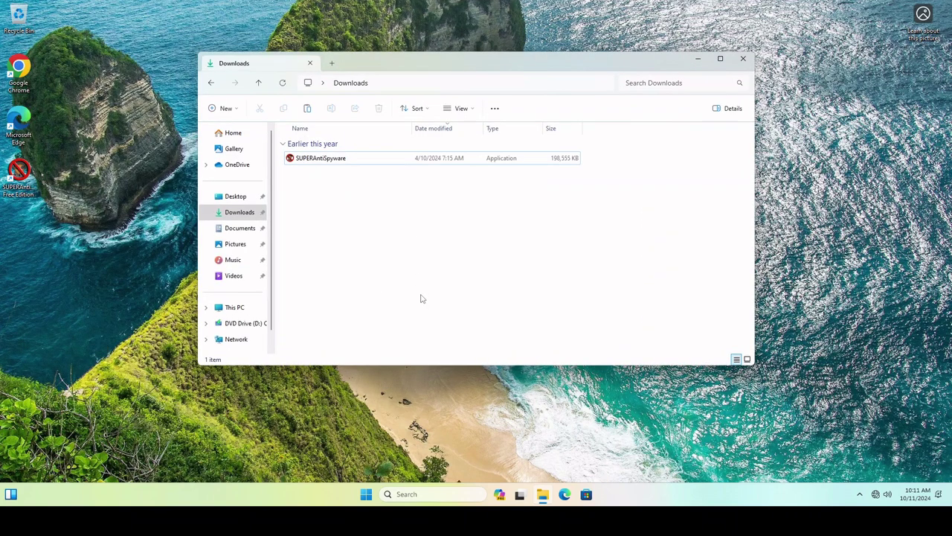